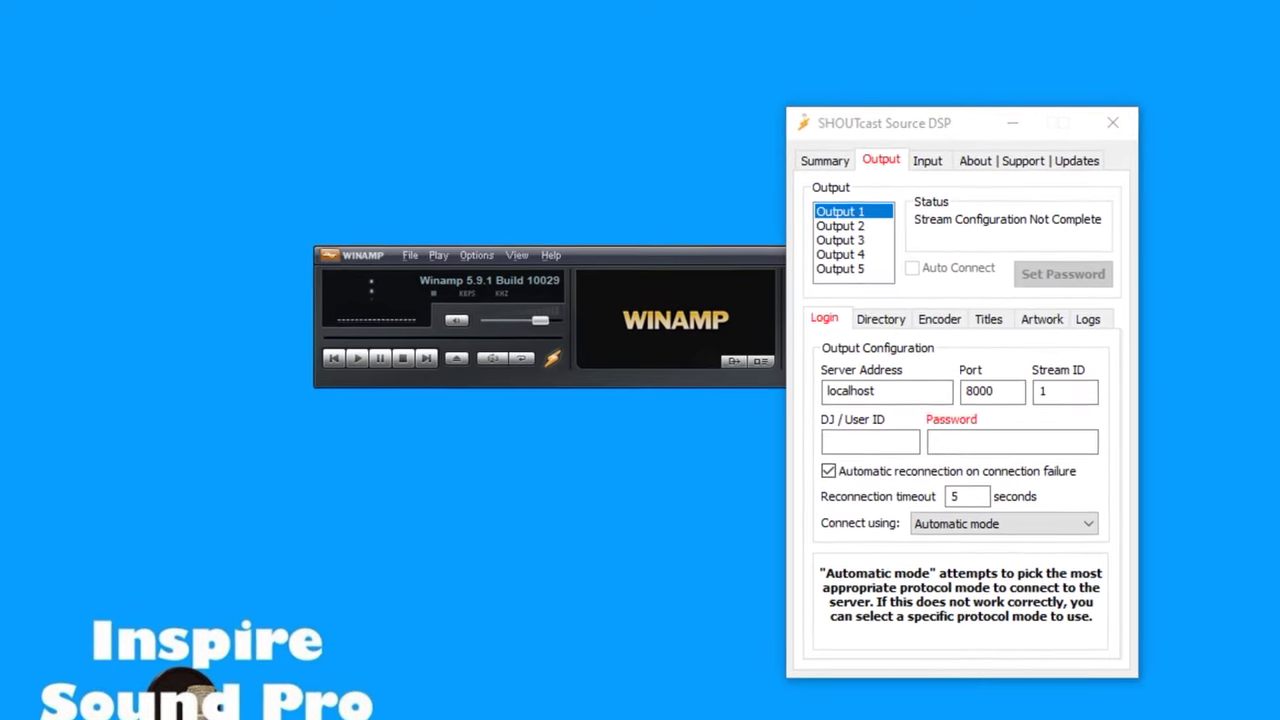
# Look over the encoder and login settings of Output 1 in the SHOUTcast Source DSP
pyautogui.click(939, 319)
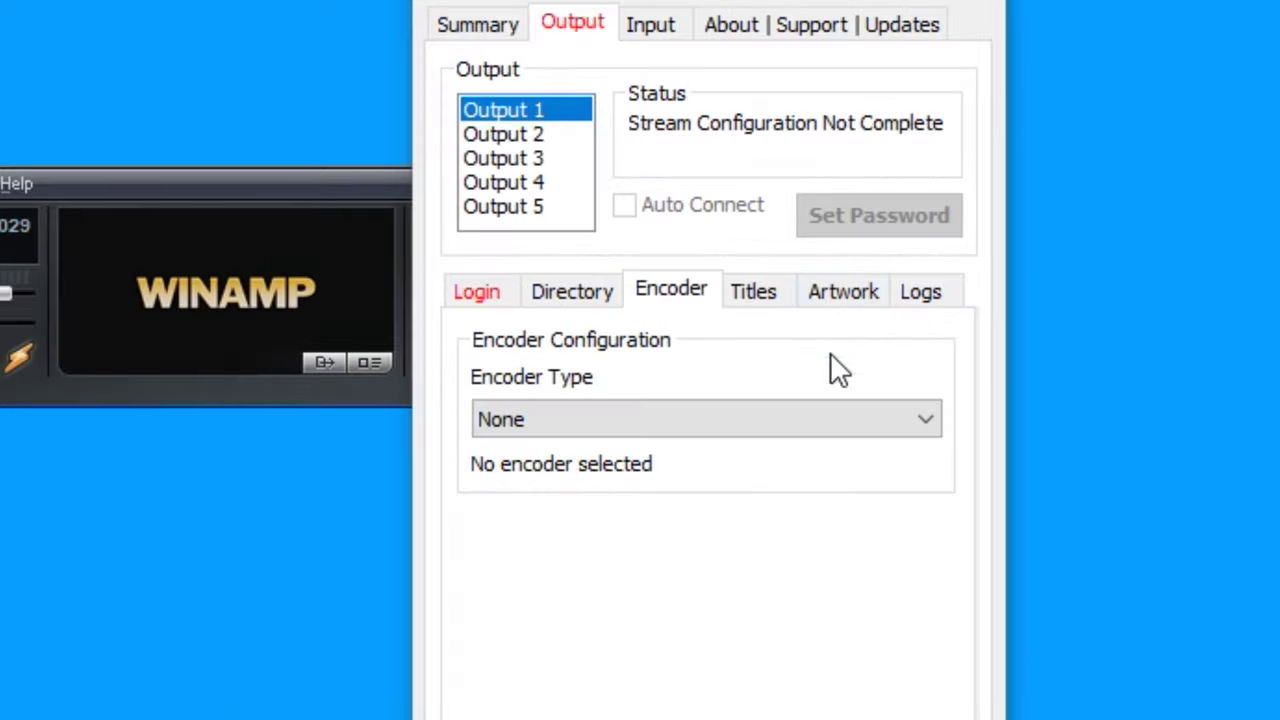
pyautogui.click(823, 411)
pyautogui.click(823, 411)
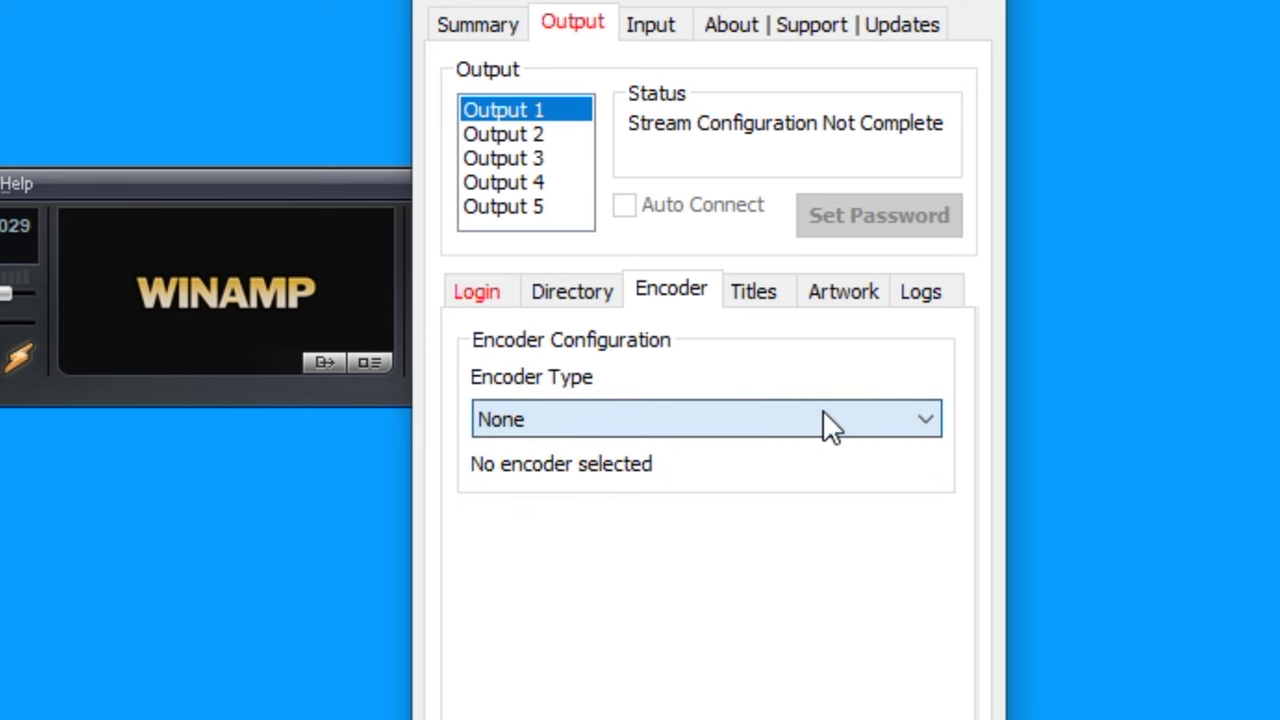
pyautogui.click(472, 296)
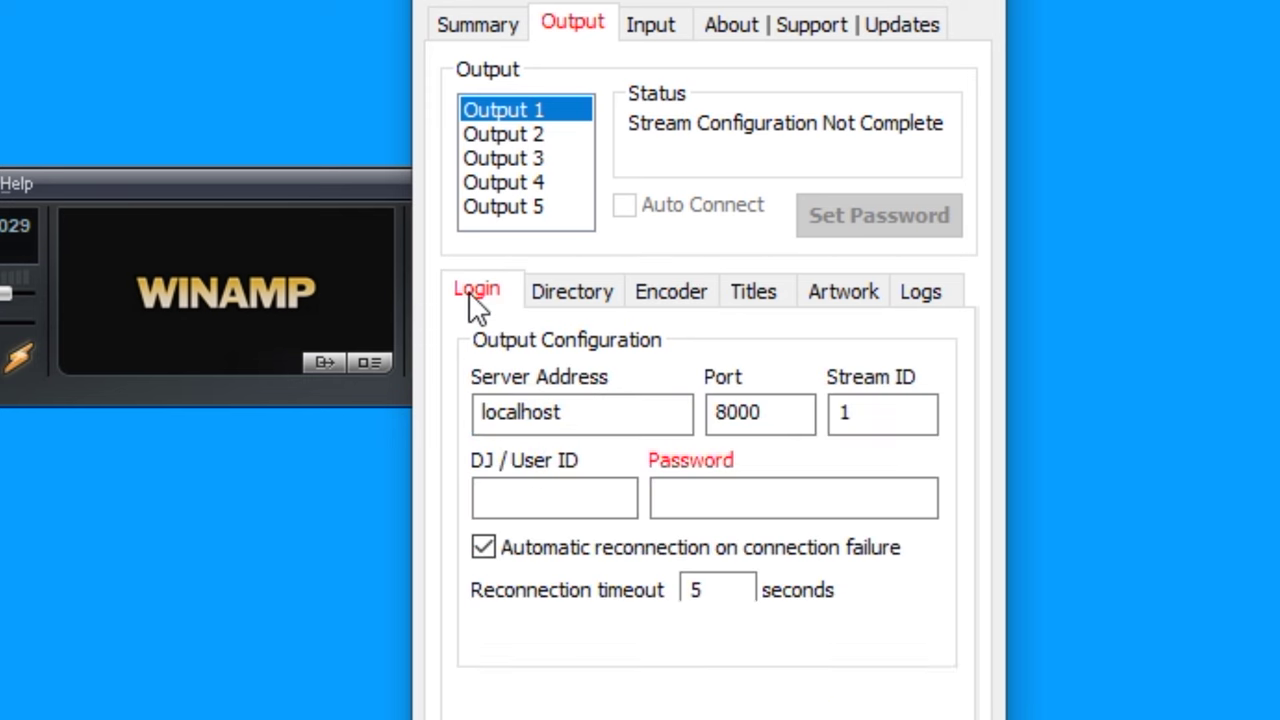
pyautogui.click(676, 303)
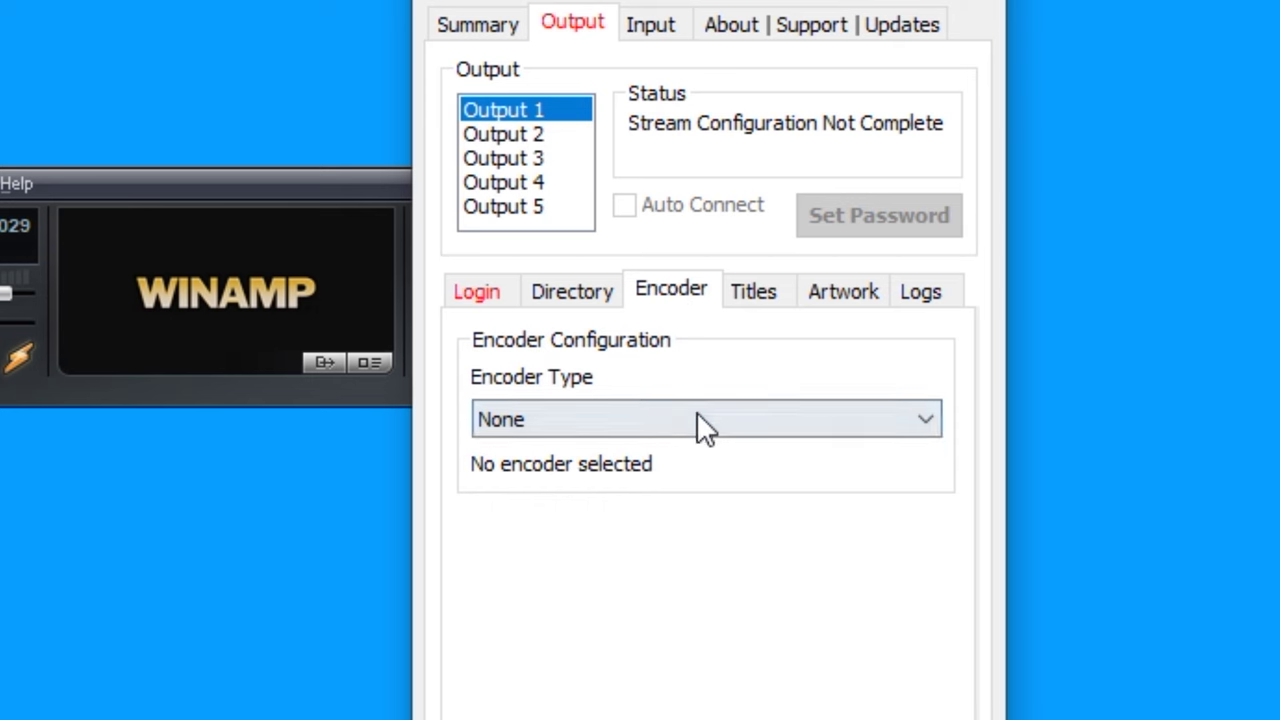
pyautogui.click(697, 412)
pyautogui.click(697, 412)
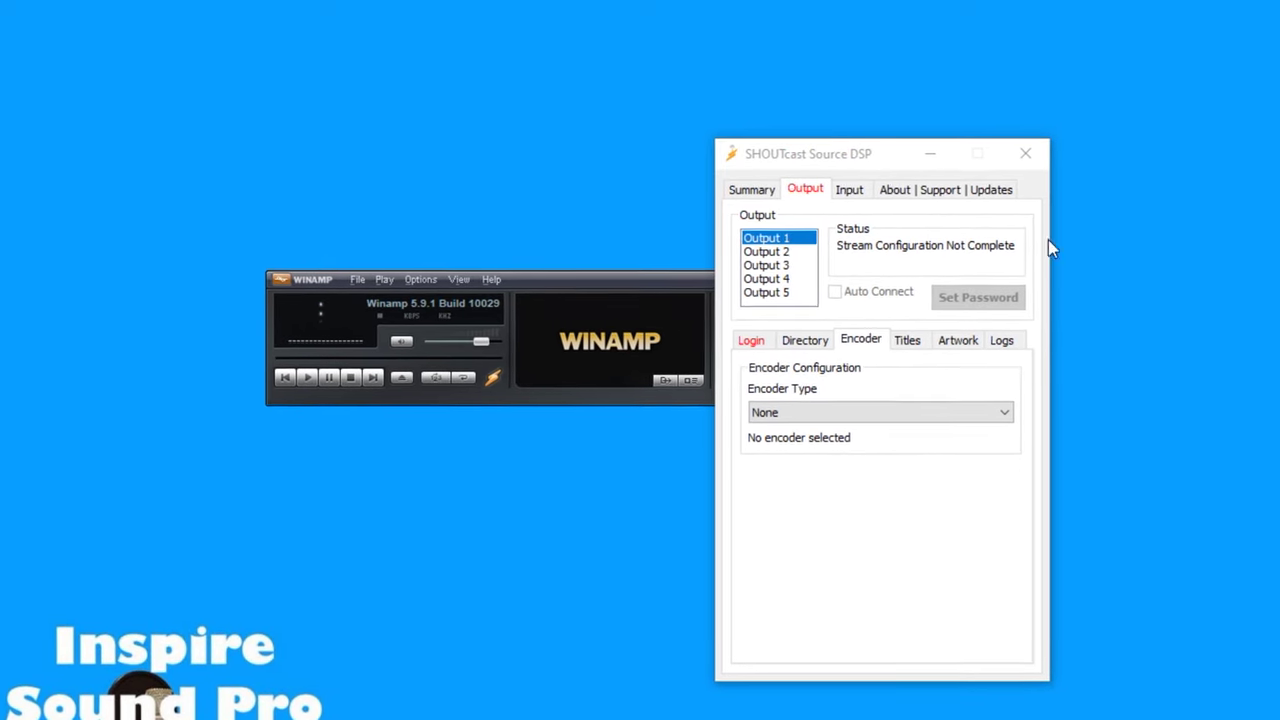
# Reposition the SHOUTcast Source DSP and Winamp windows side by side near the top of the desktop
pyautogui.moveTo(806, 157); pyautogui.dragTo(1030, 145)
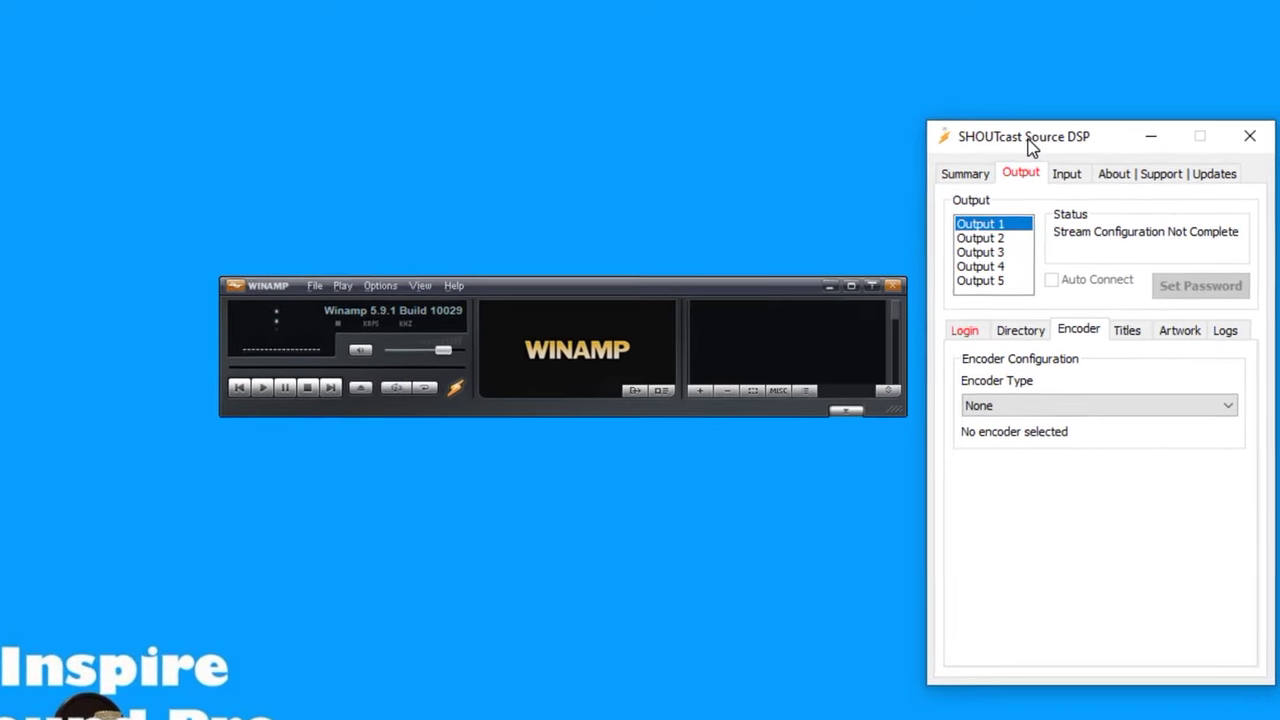
pyautogui.moveTo(645, 287); pyautogui.dragTo(612, 58)
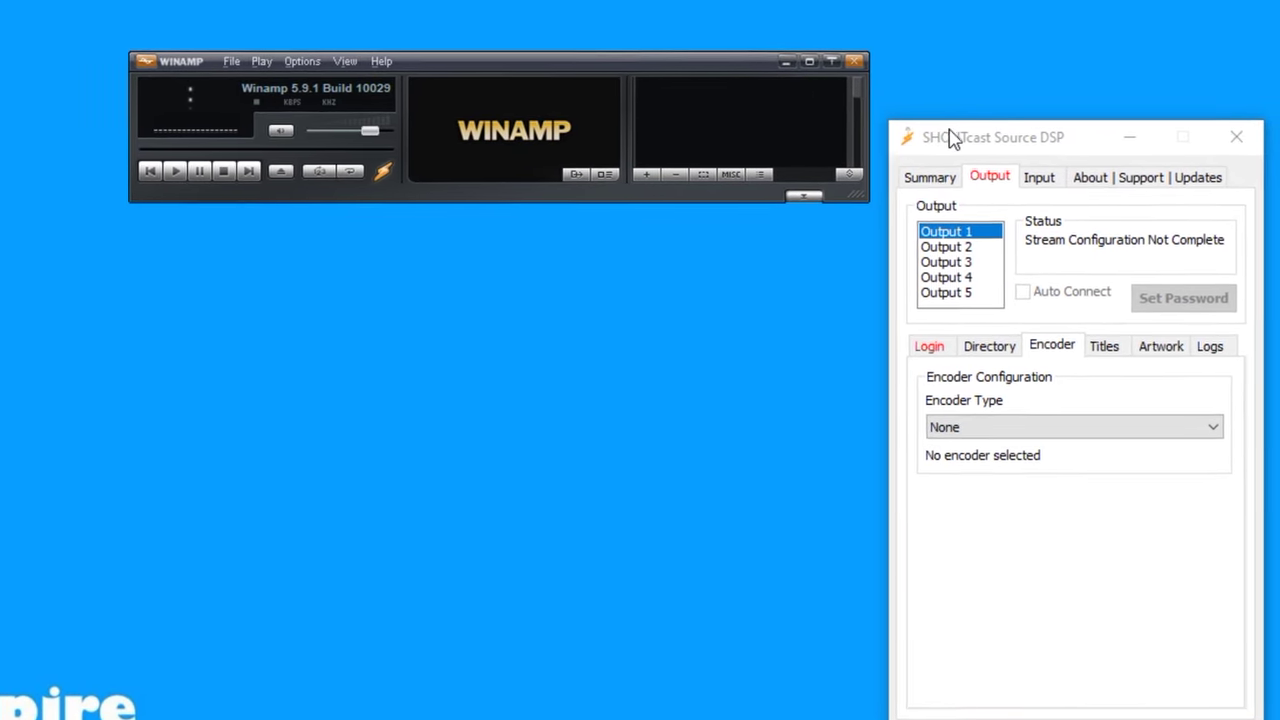
pyautogui.moveTo(950, 137); pyautogui.dragTo(940, 62)
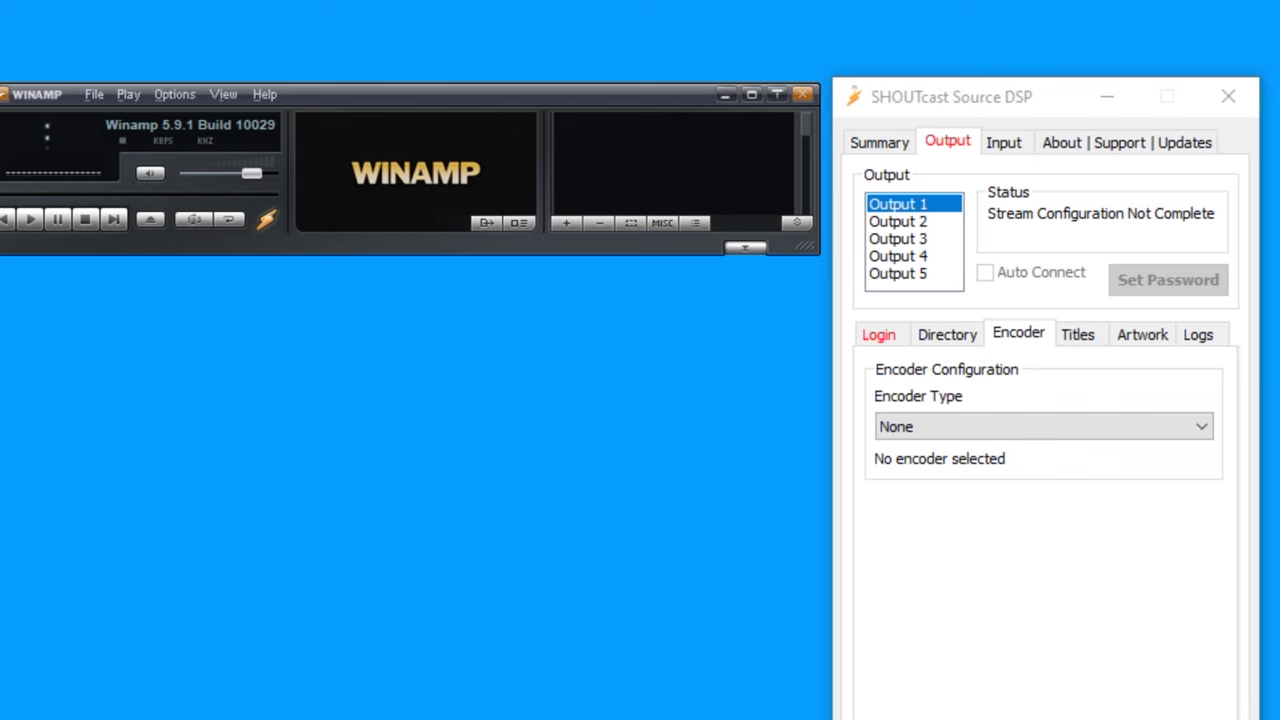
# Set Output 1's encoder type to MP3 Encoder and open Winamp's preferences
pyautogui.click(1197, 426)
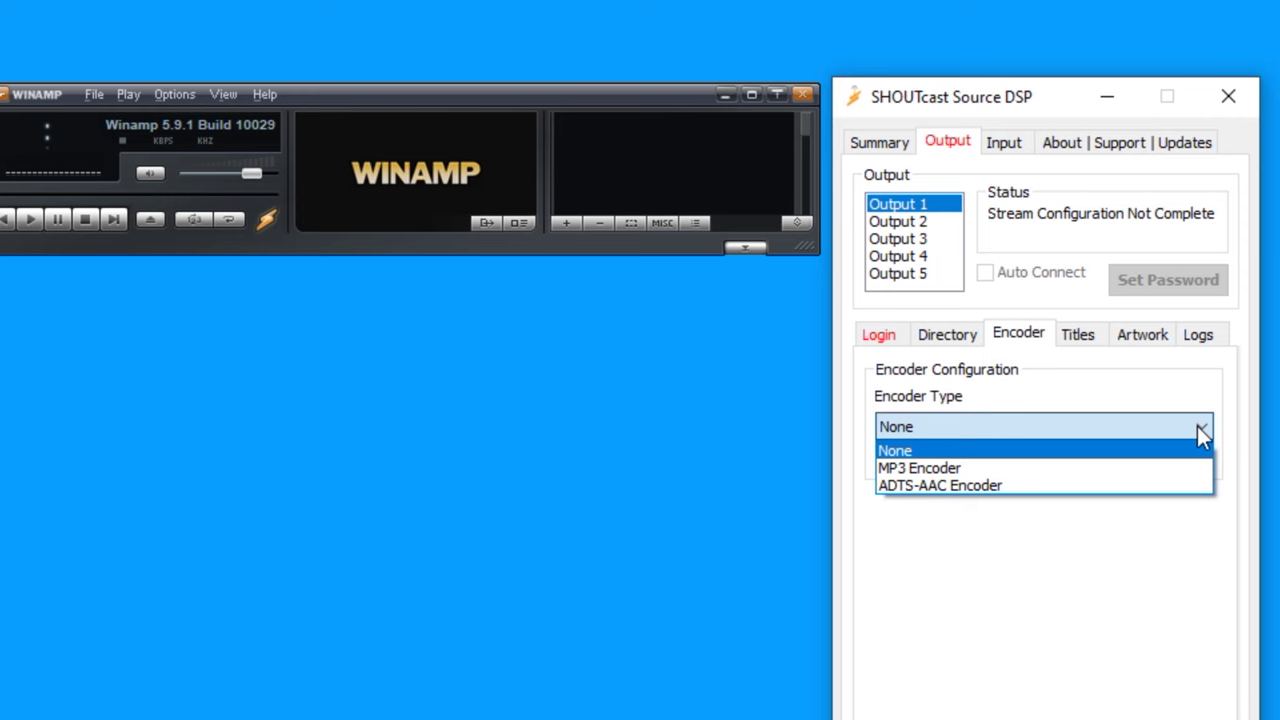
pyautogui.click(1164, 464)
pyautogui.click(415, 69)
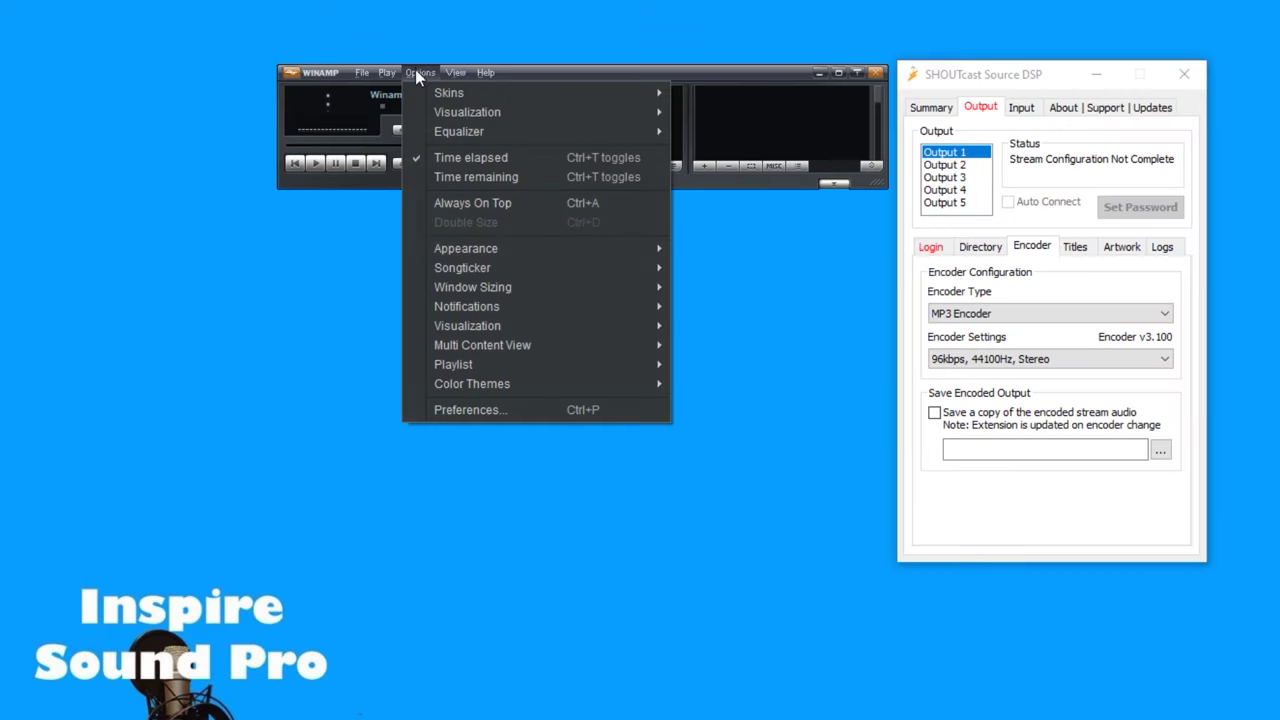
pyautogui.click(461, 415)
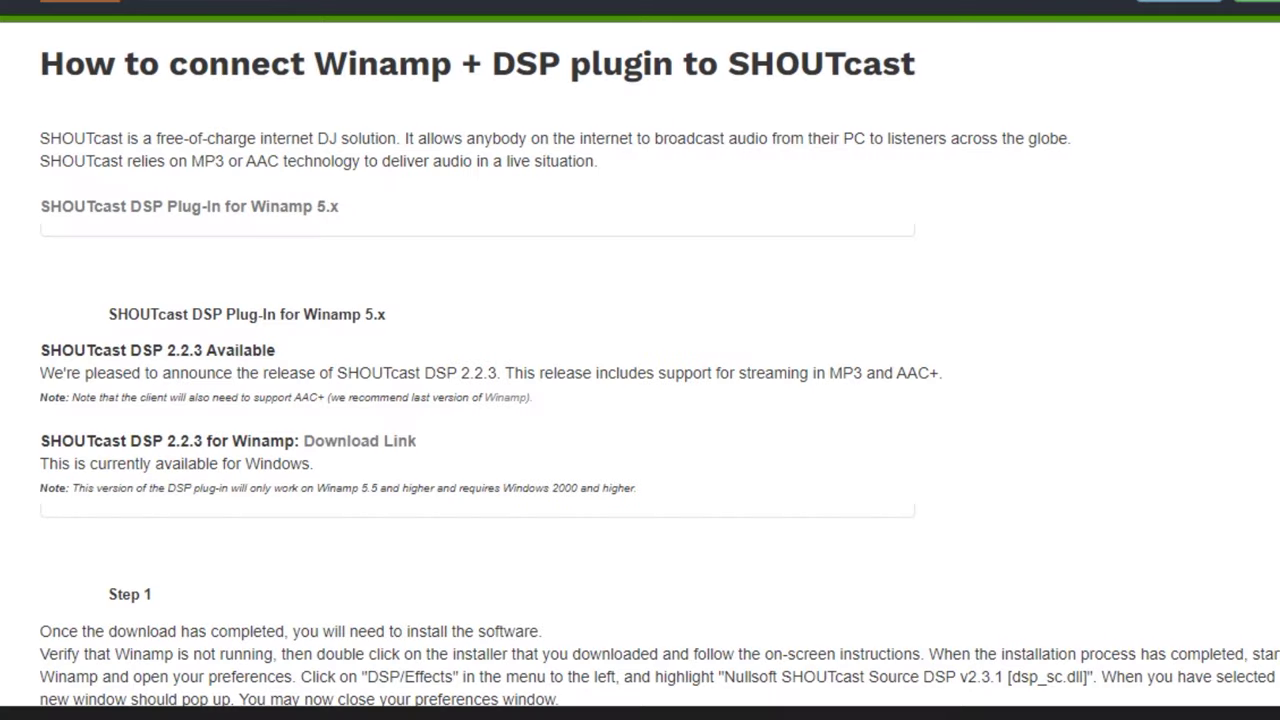
# Extract the lame3.100-20200409 archive directly into the LAME 32 folder
pyautogui.click(363, 345)
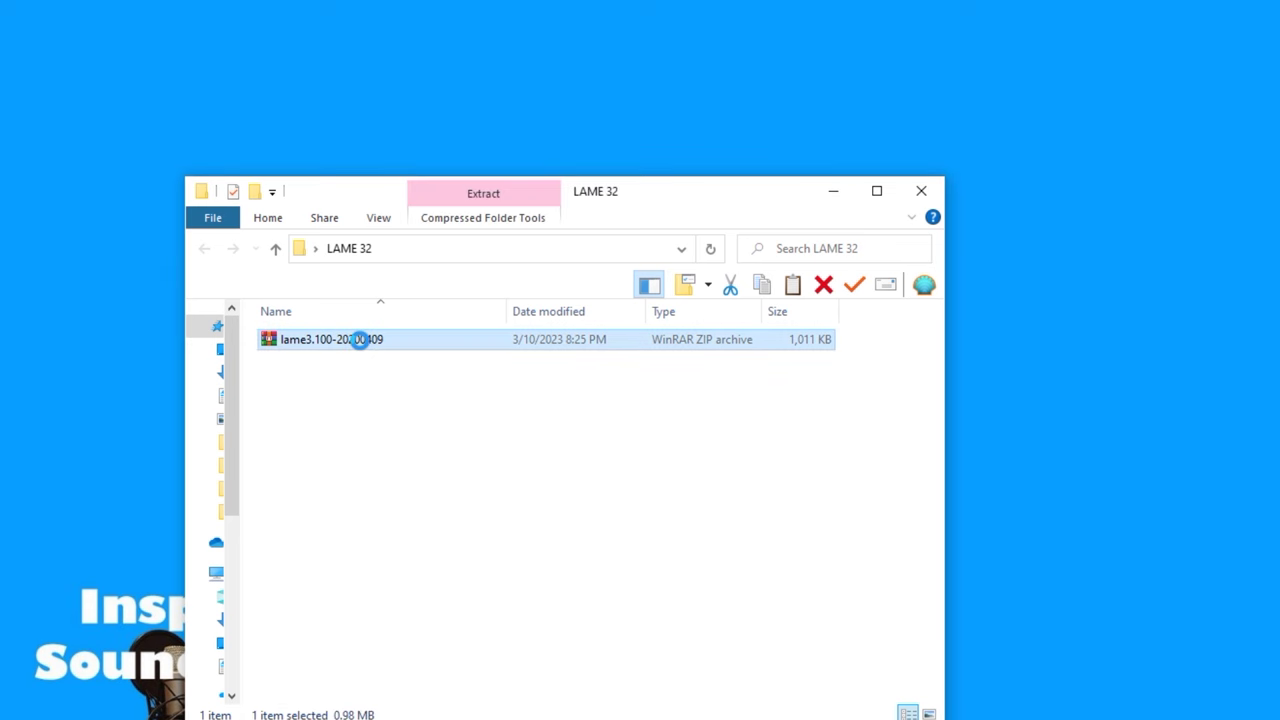
pyautogui.rightClick(360, 340)
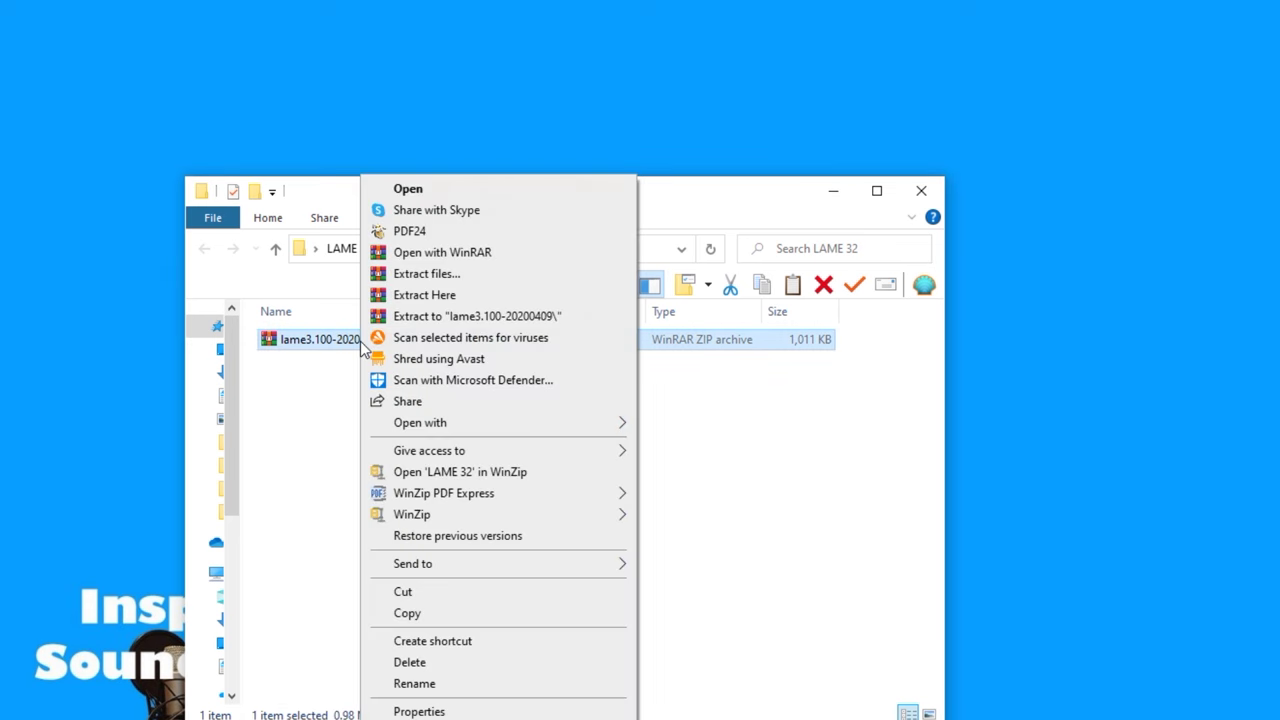
pyautogui.click(453, 297)
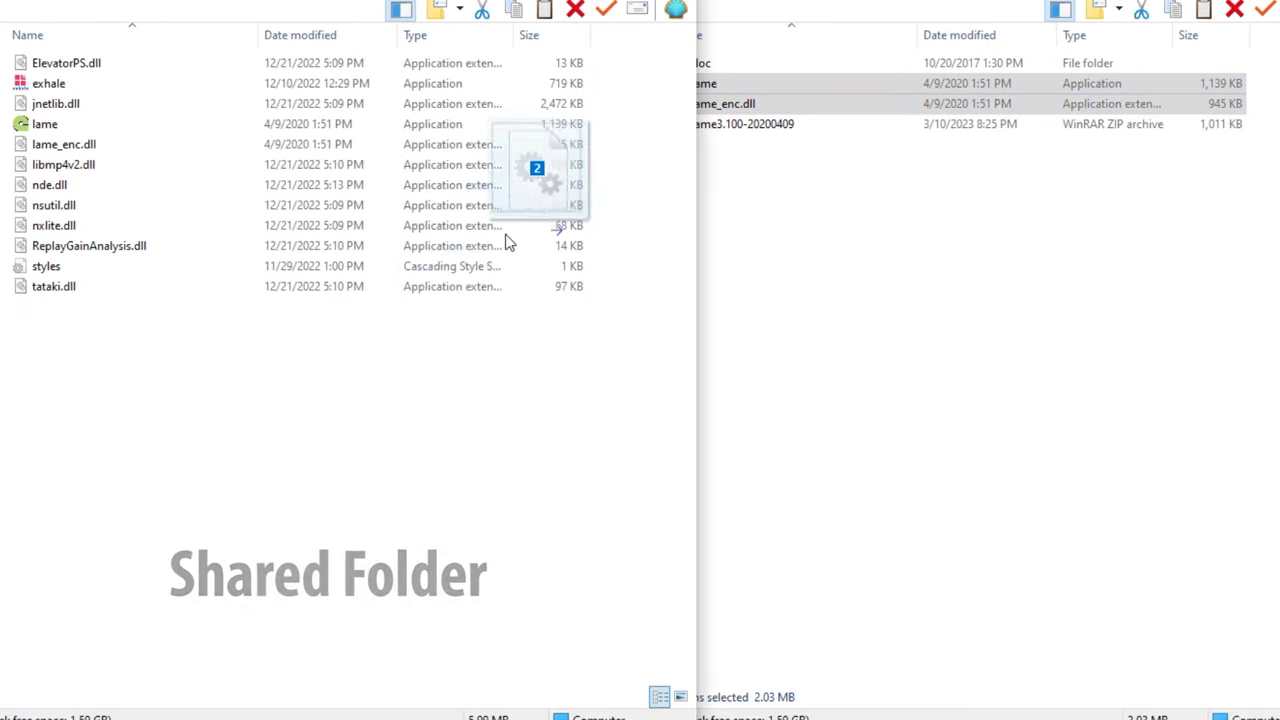
# Move lame and lame_enc.dll into the Shared folder, granting administrator permission for all current items
pyautogui.moveTo(506, 241); pyautogui.dragTo(248, 392)
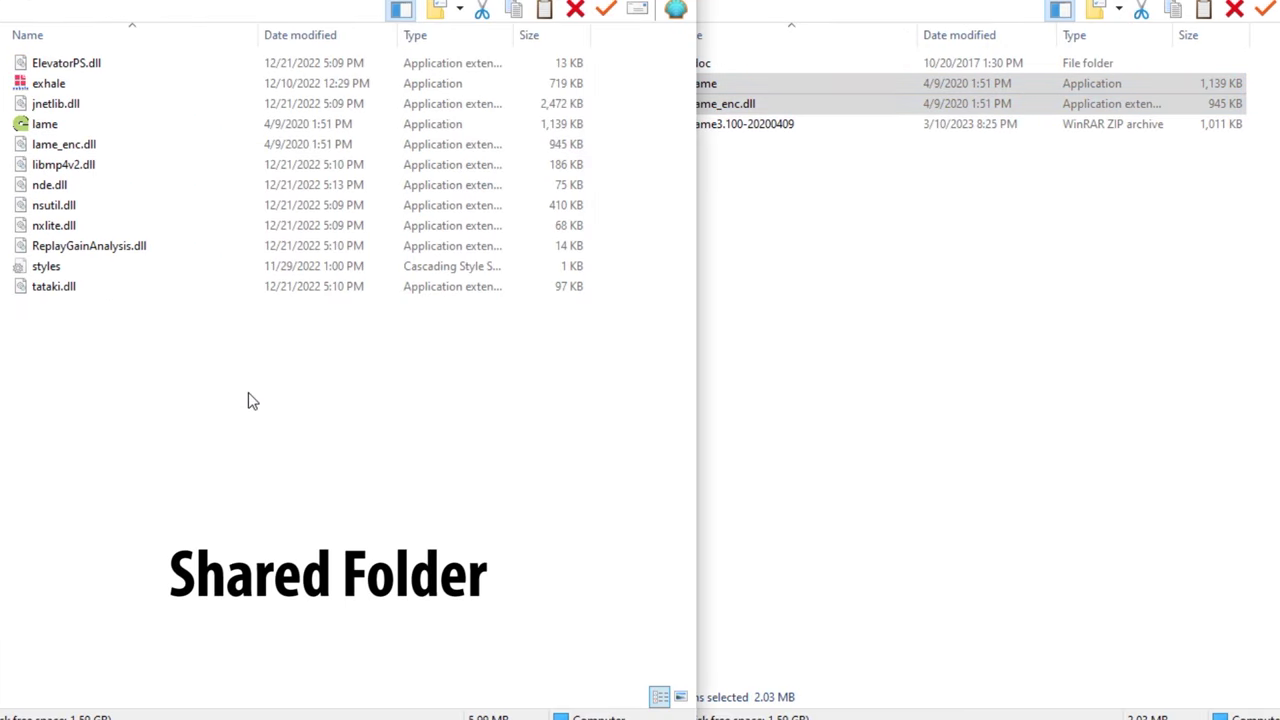
pyautogui.click(530, 172)
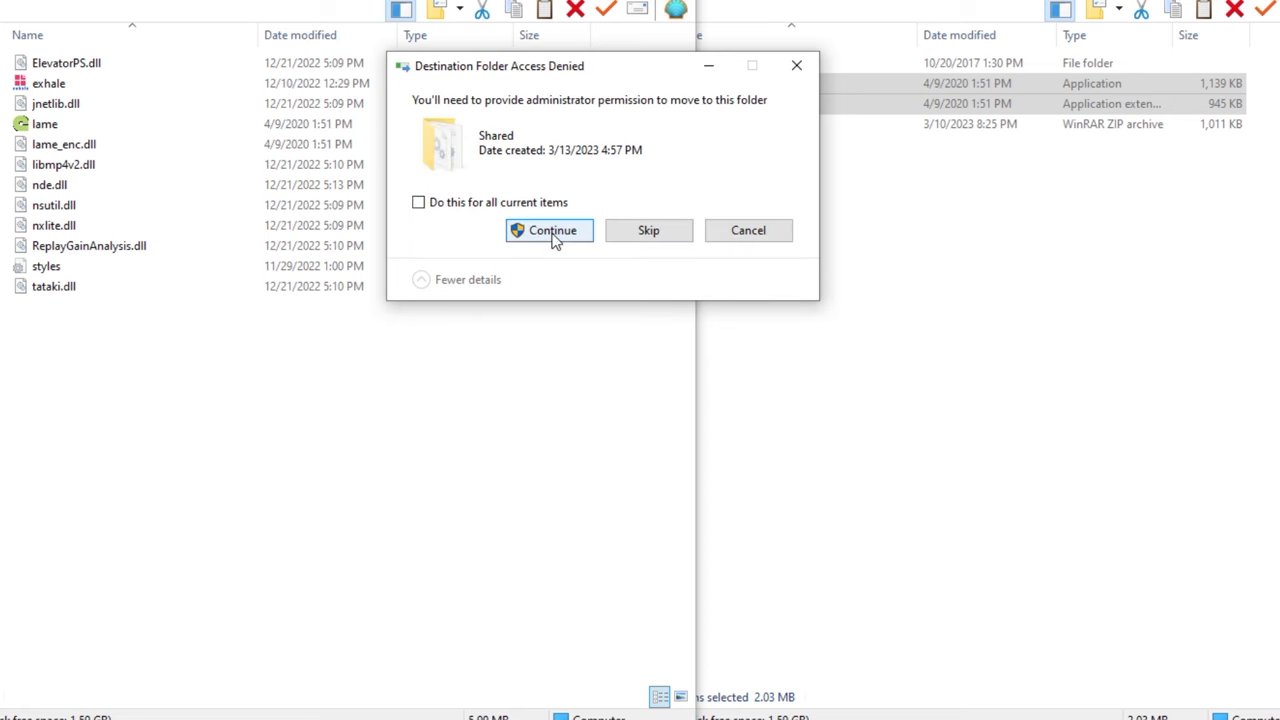
pyautogui.click(507, 203)
pyautogui.click(550, 230)
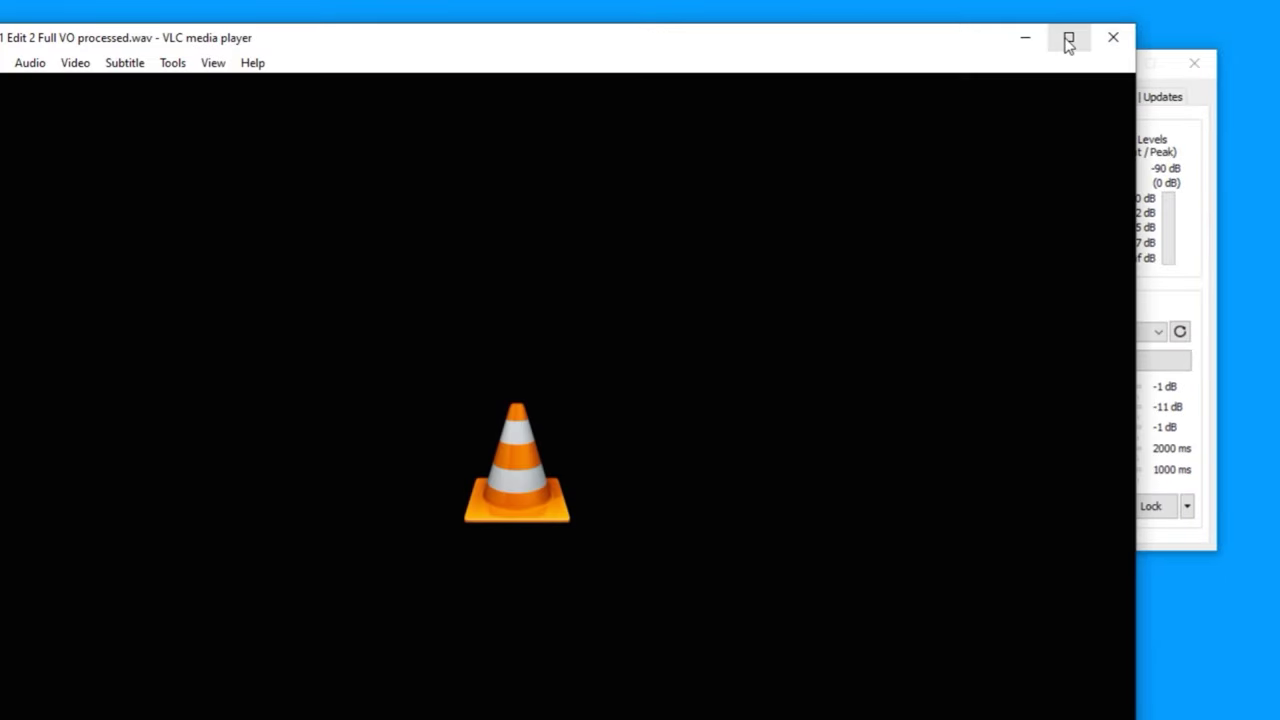
# Minimize VLC media player and trigger Push to Talk in the SHOUTcast source's soundcard mixer controls
pyautogui.click(1028, 39)
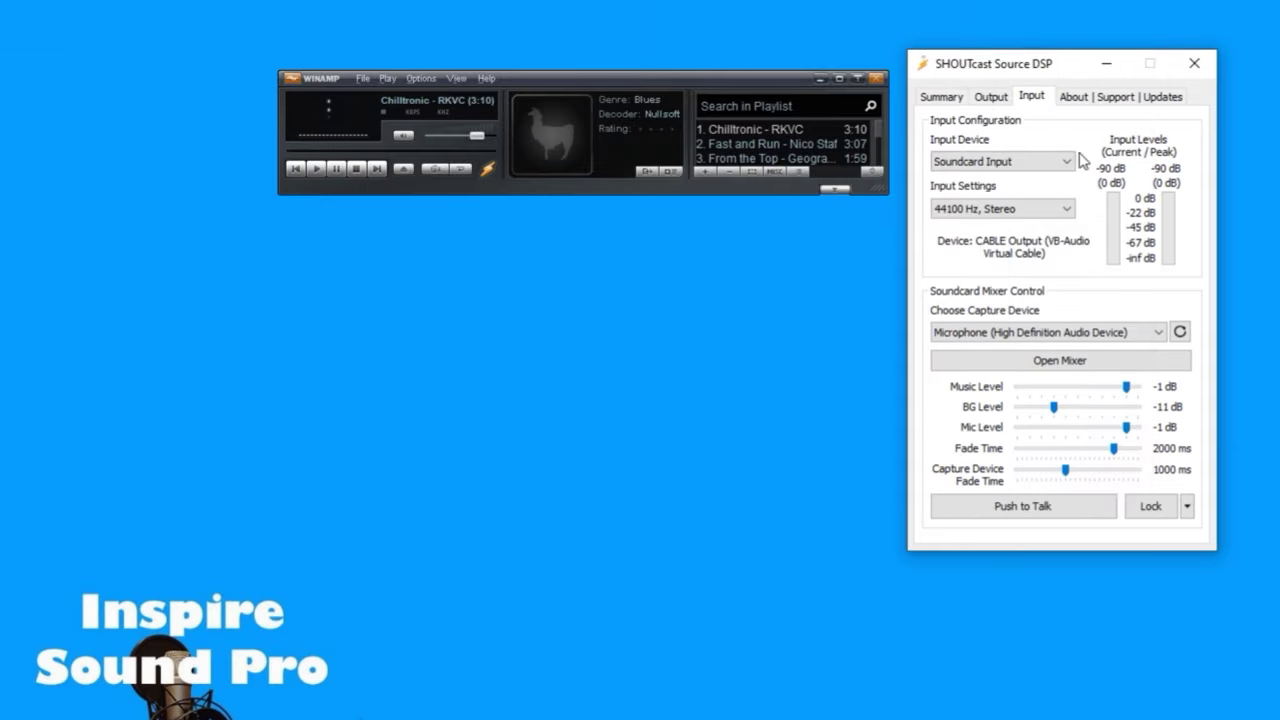
pyautogui.click(1027, 510)
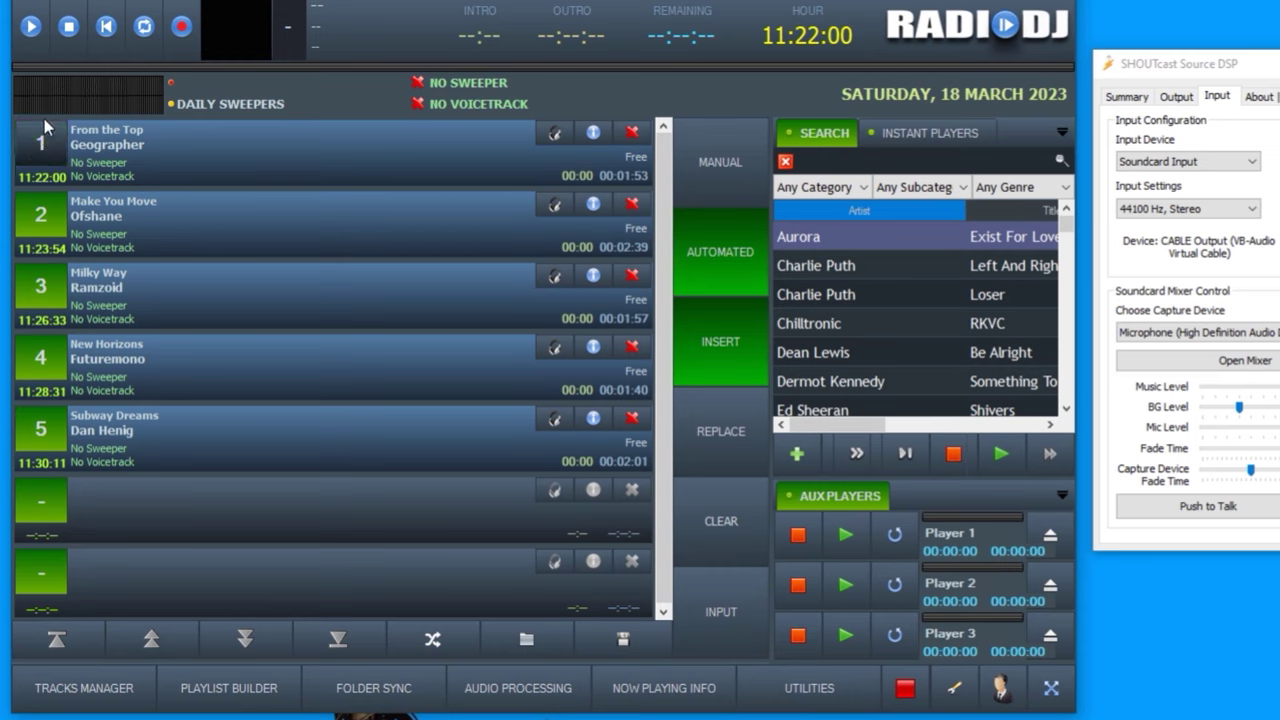
# Start playback in RadioDJ, and stop and restart the current track in Winamp
pyautogui.click(27, 30)
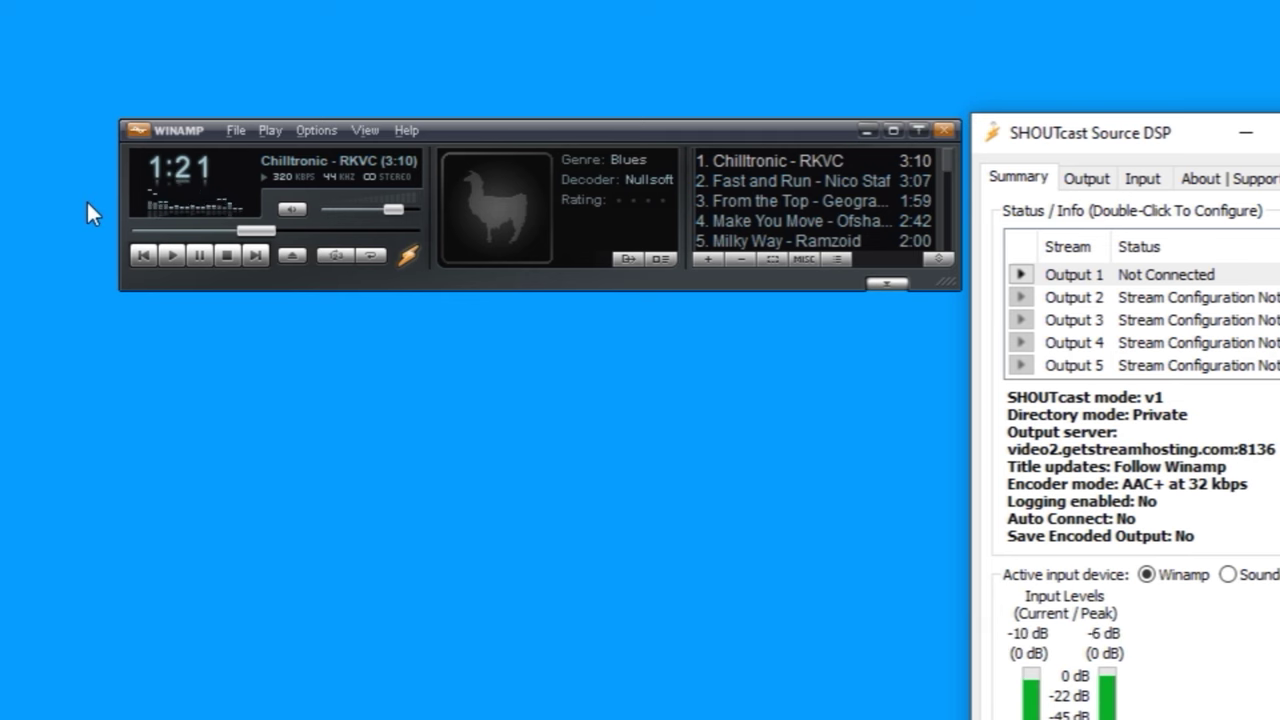
pyautogui.click(228, 254)
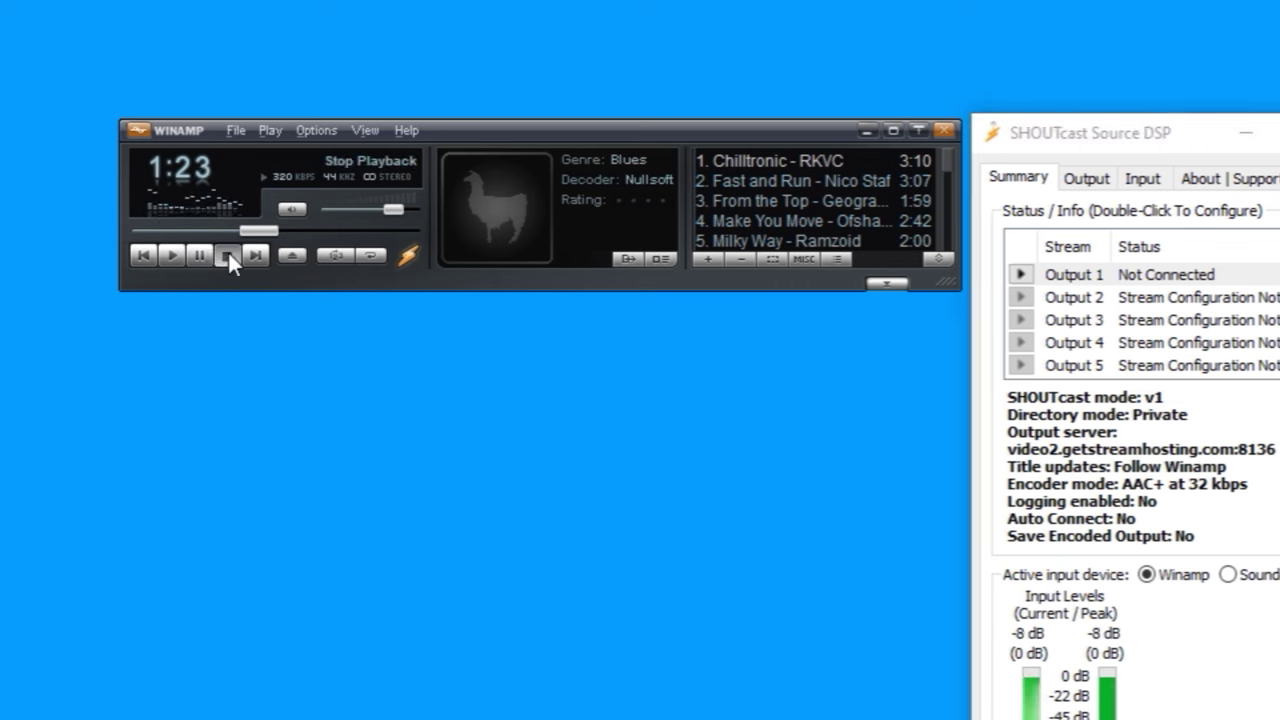
pyautogui.click(163, 258)
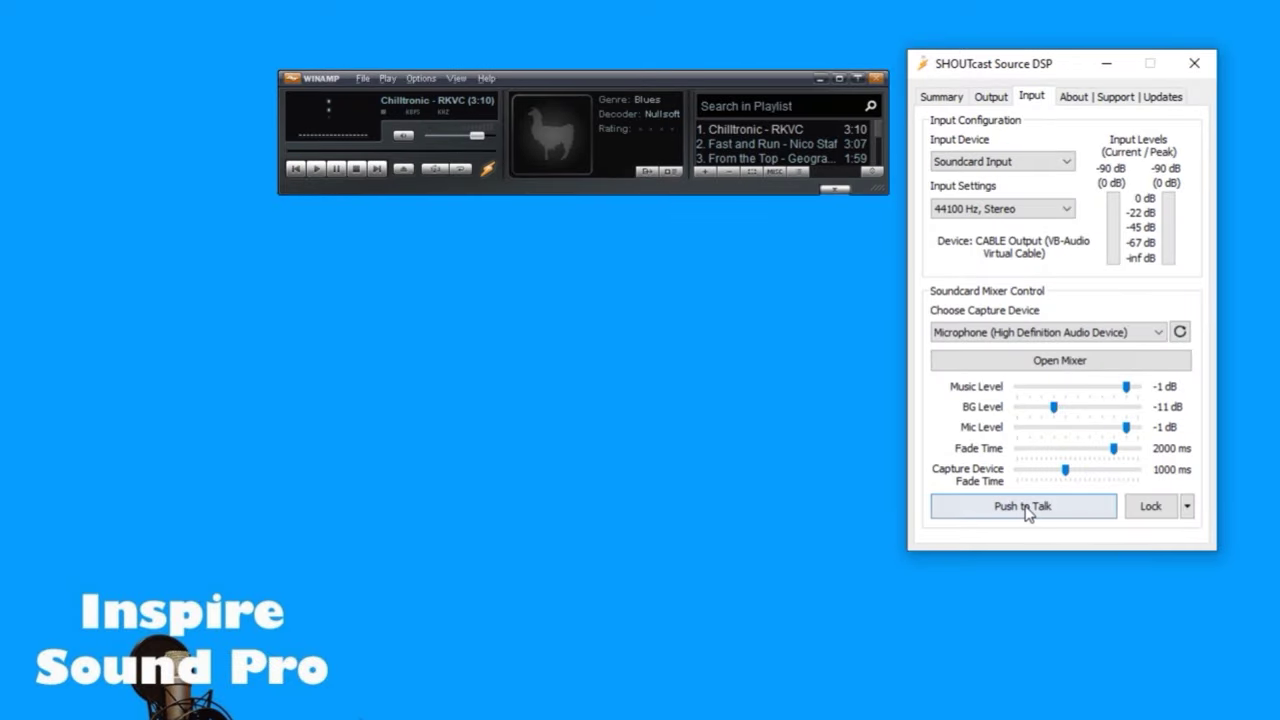
# Toggle Push to Talk on and off in the SHOUTcast source's mixer controls and try its Lock option
pyautogui.click(1025, 507)
pyautogui.click(1025, 507)
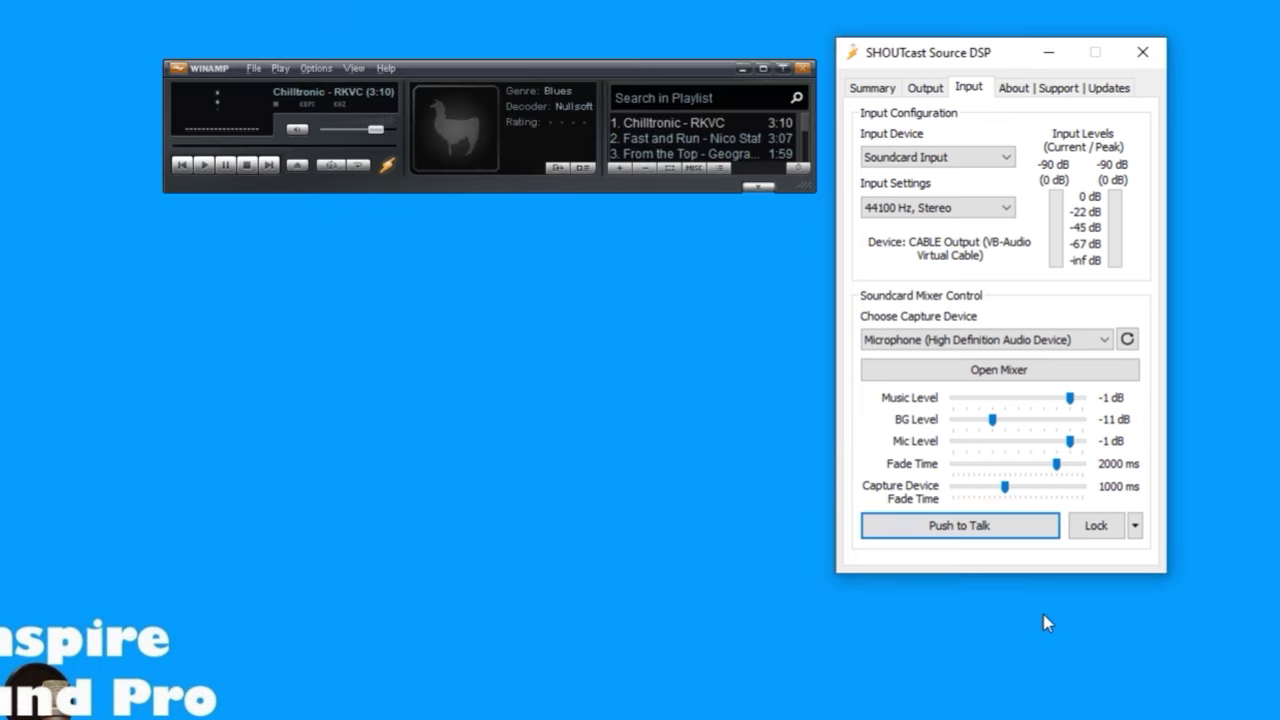
pyautogui.click(1019, 530)
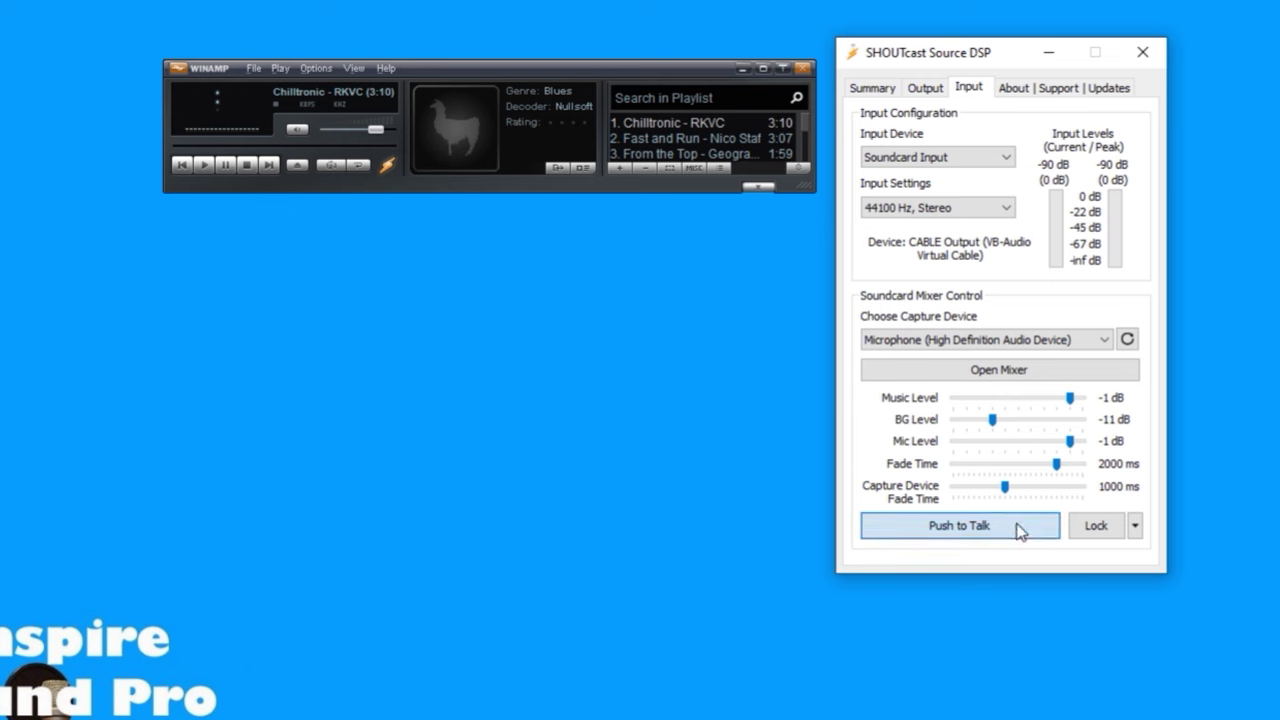
pyautogui.click(1098, 528)
pyautogui.click(1097, 527)
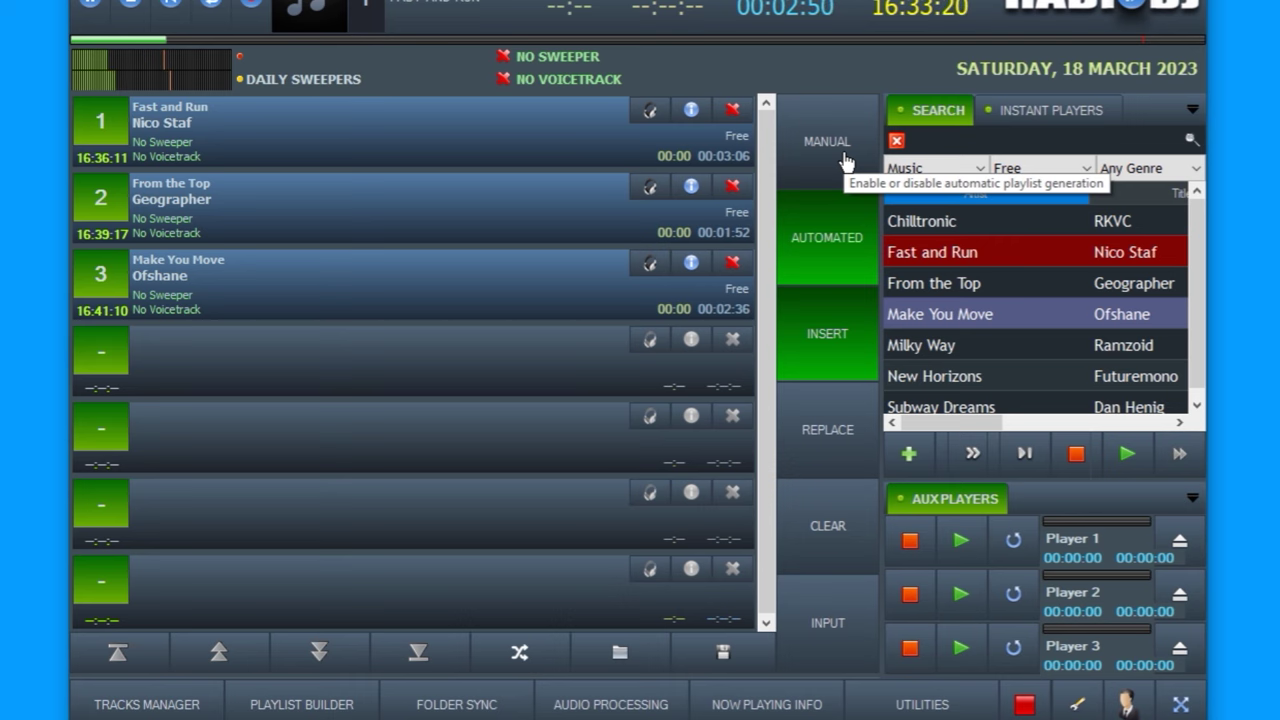
# In RadioDJ, toggle the Automated playback mode off and on, and do the same with Insert mode
pyautogui.click(853, 240)
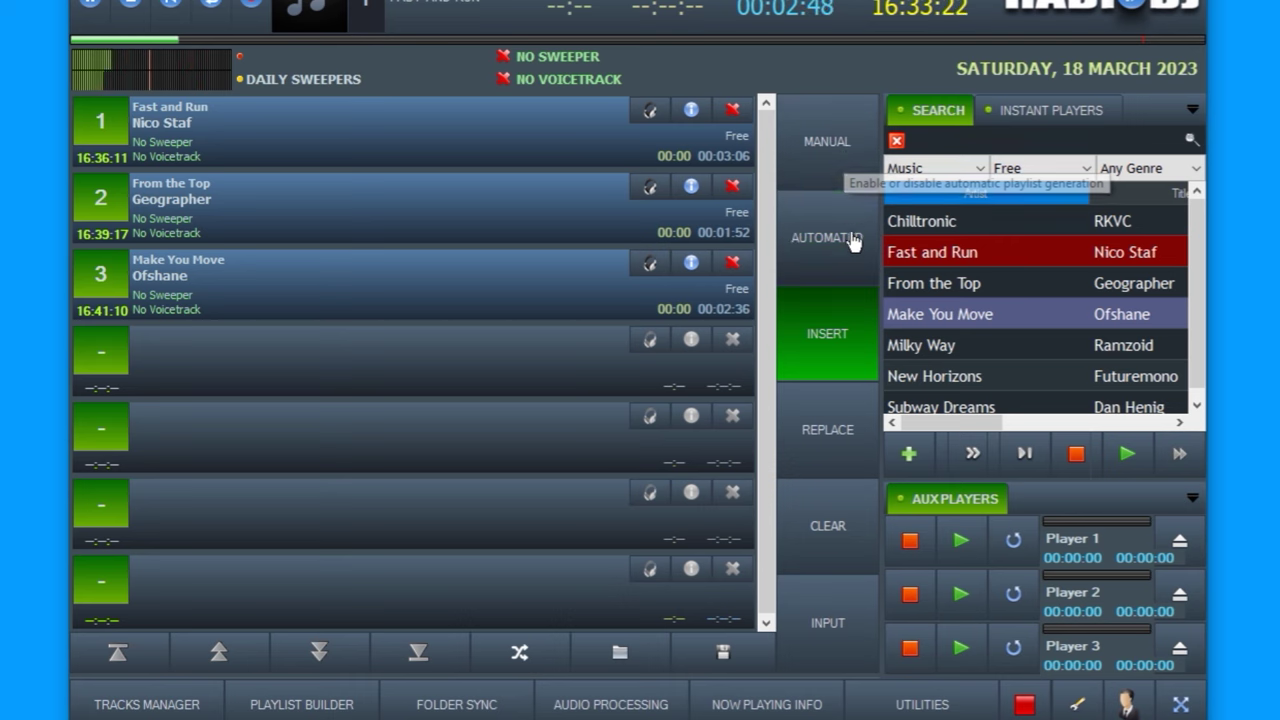
pyautogui.click(853, 248)
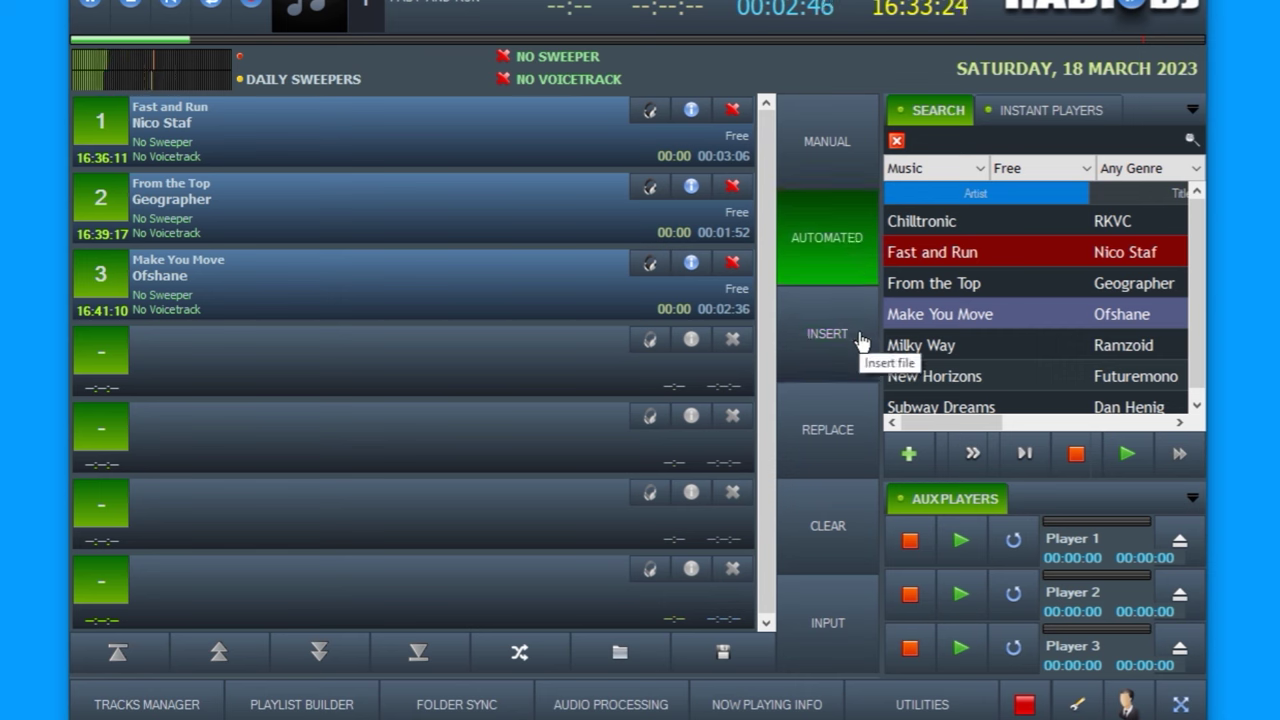
pyautogui.click(862, 342)
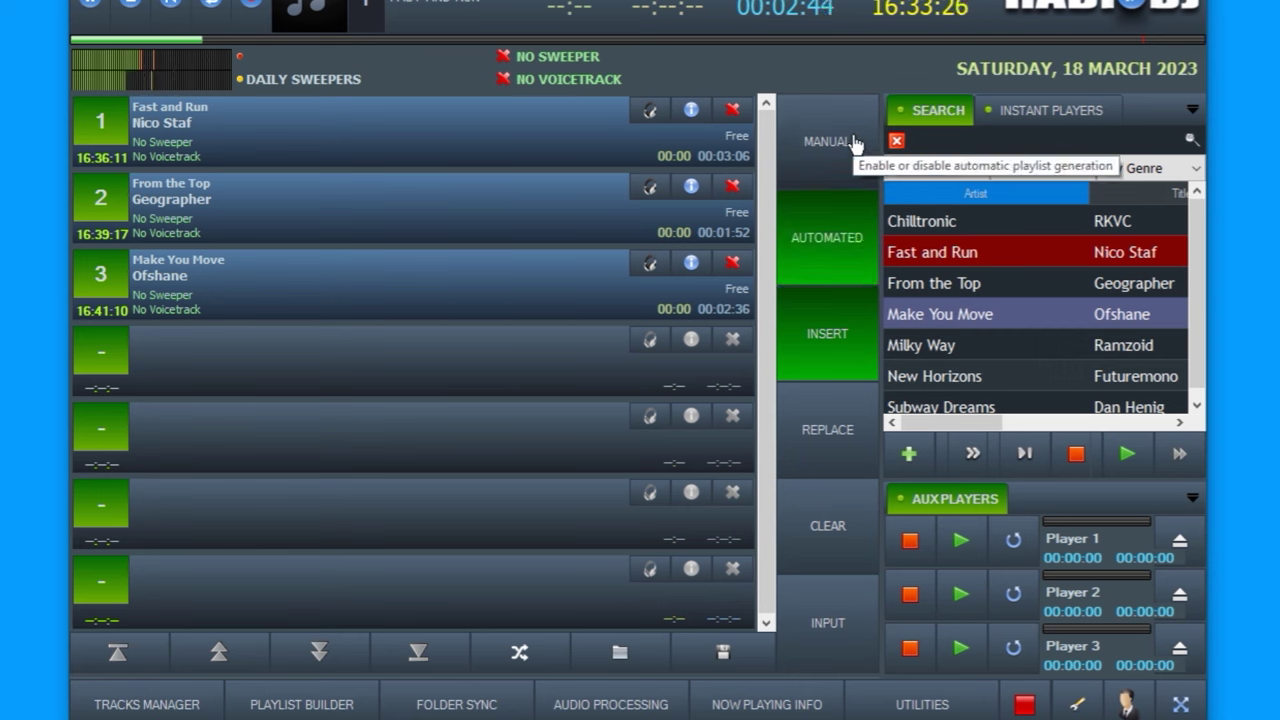
# Switch RadioDJ's playlist playback back and forth between Assisted and Automated modes
pyautogui.click(814, 263)
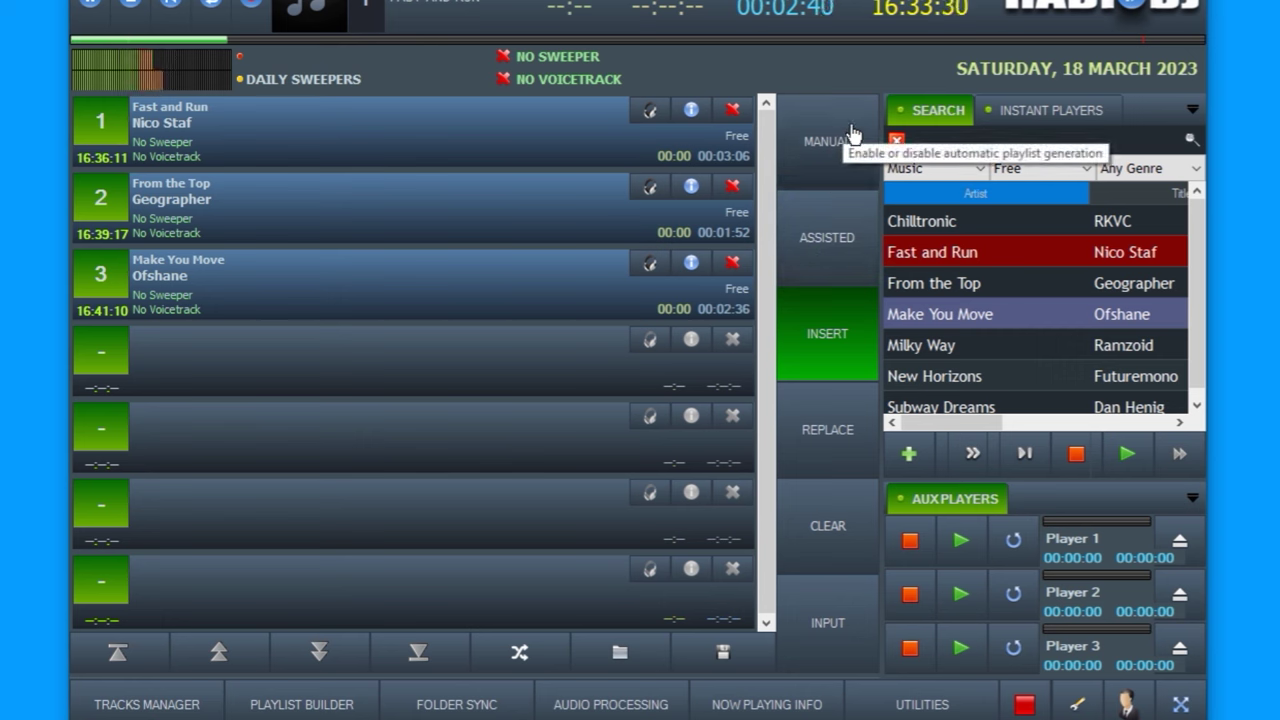
pyautogui.click(865, 222)
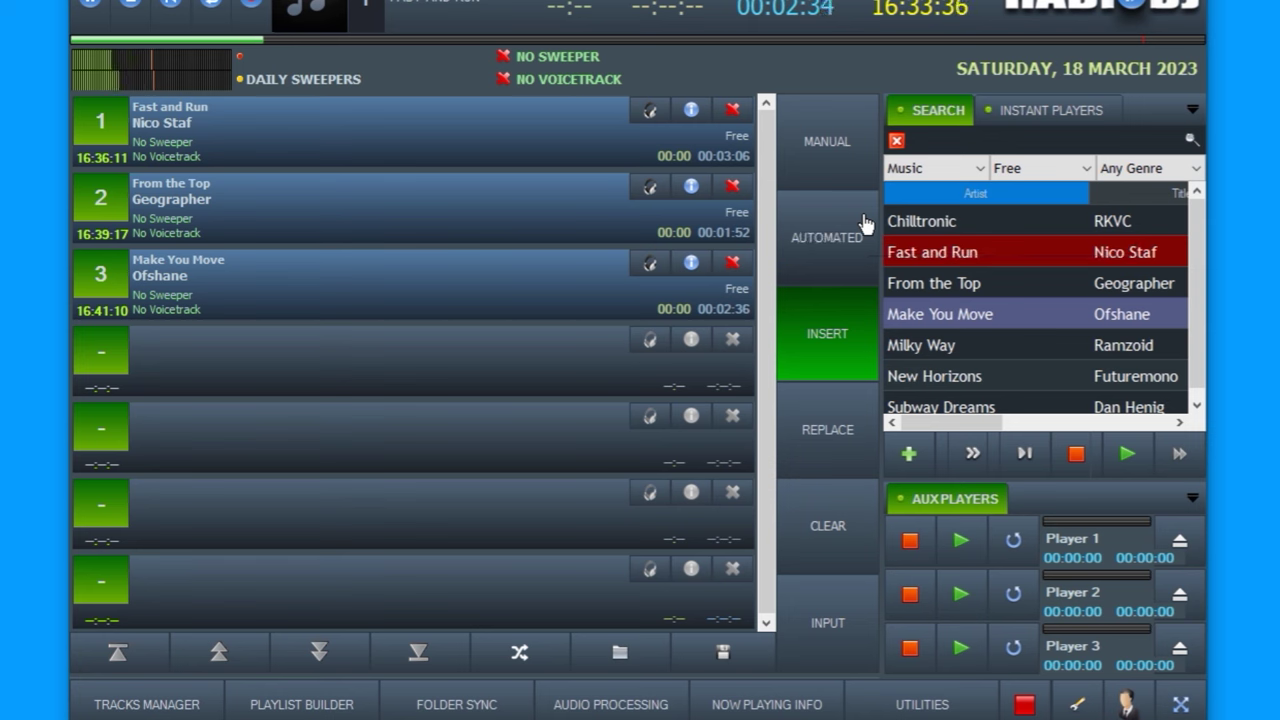
pyautogui.click(865, 224)
pyautogui.click(850, 241)
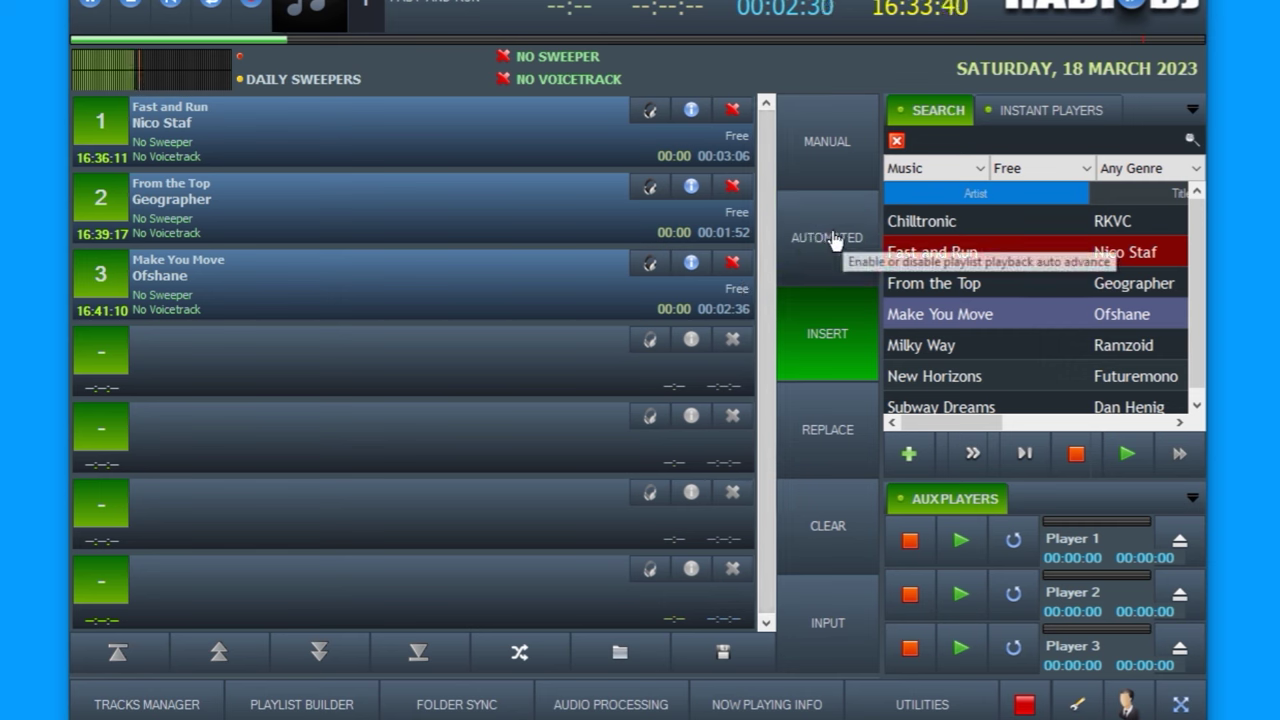
pyautogui.click(843, 242)
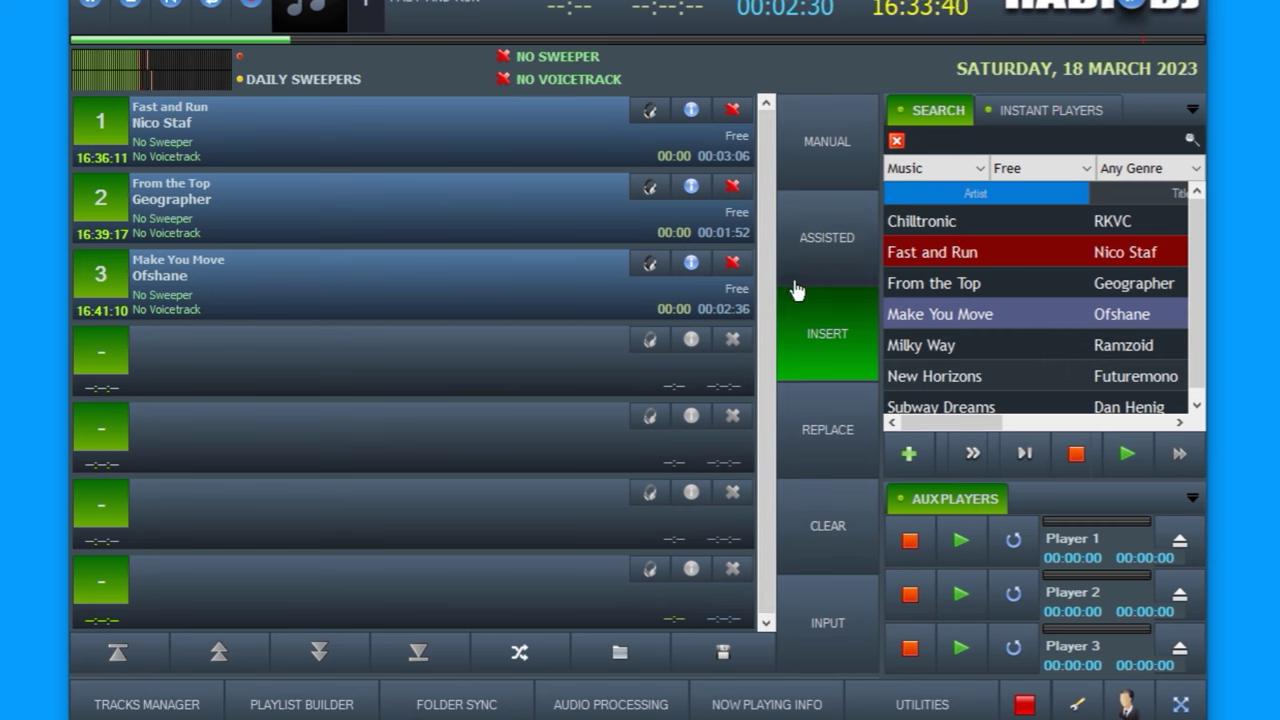
pyautogui.click(846, 243)
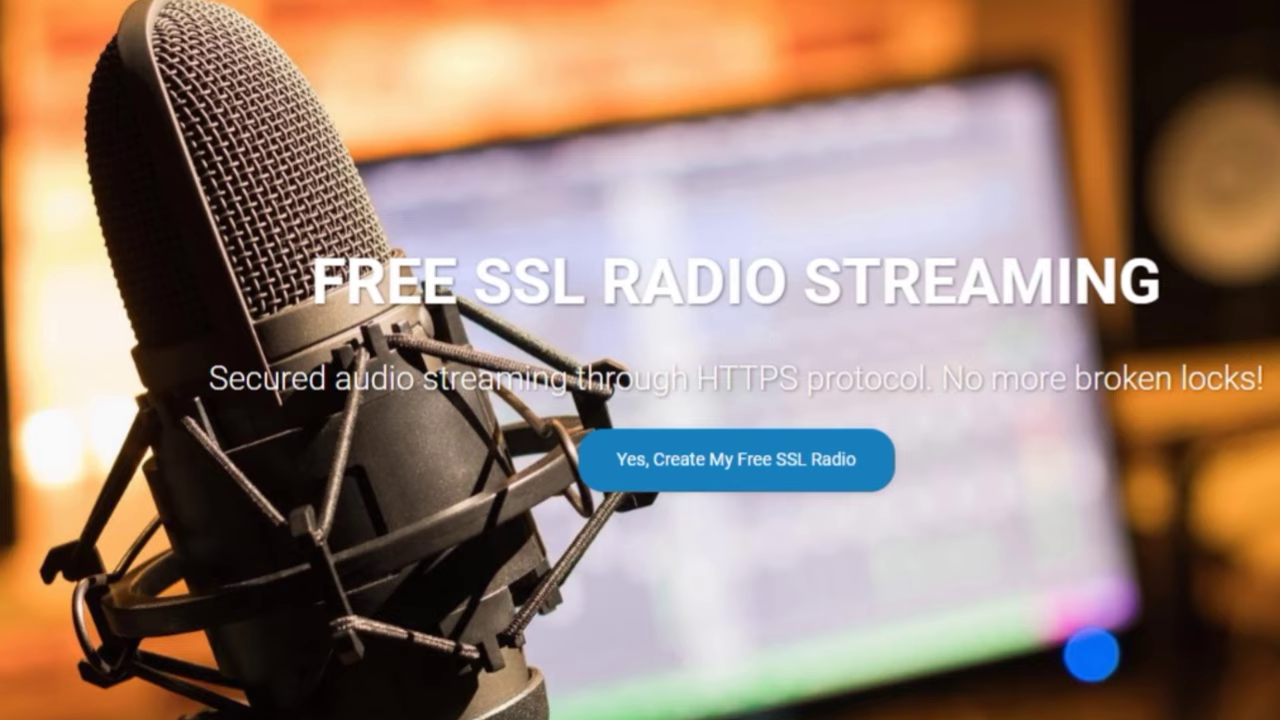
# Review the free SSL radio streaming page down to its Free, Premium and Platinum plans
pyautogui.scroll(-10, 640, 360)
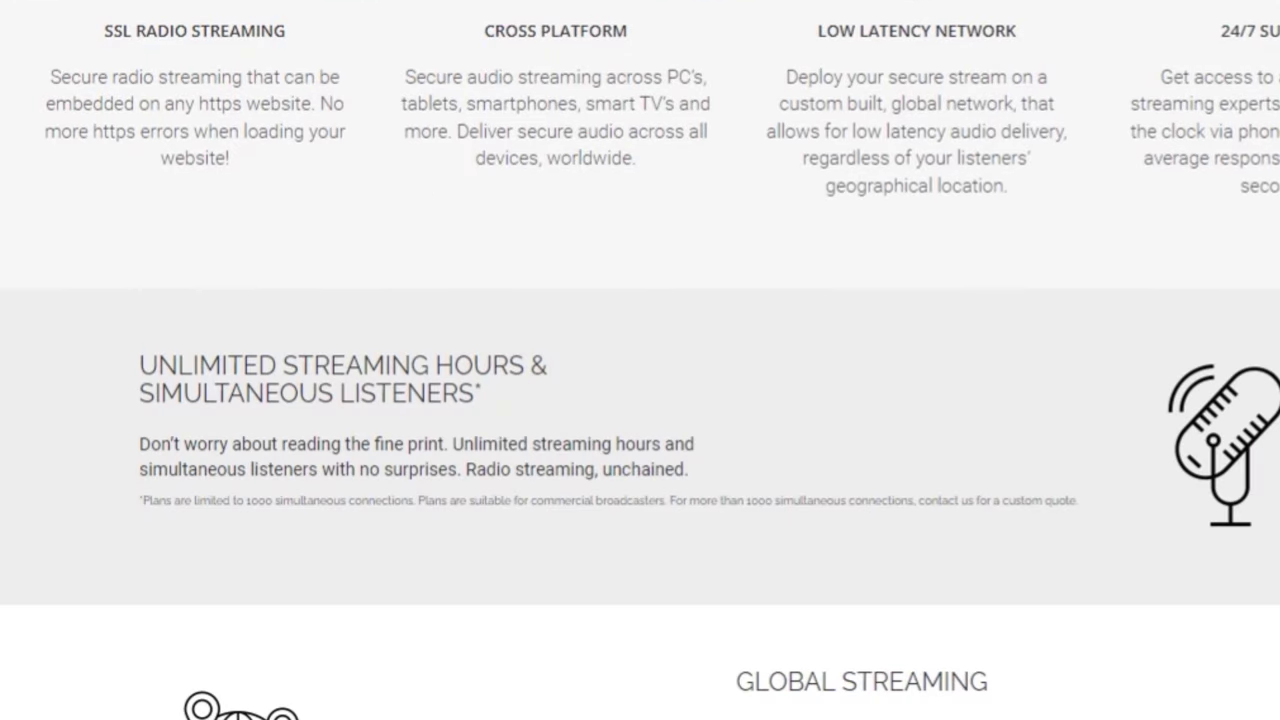
pyautogui.scroll(-10, 640, 360)
pyautogui.scroll(-6, 640, 360)
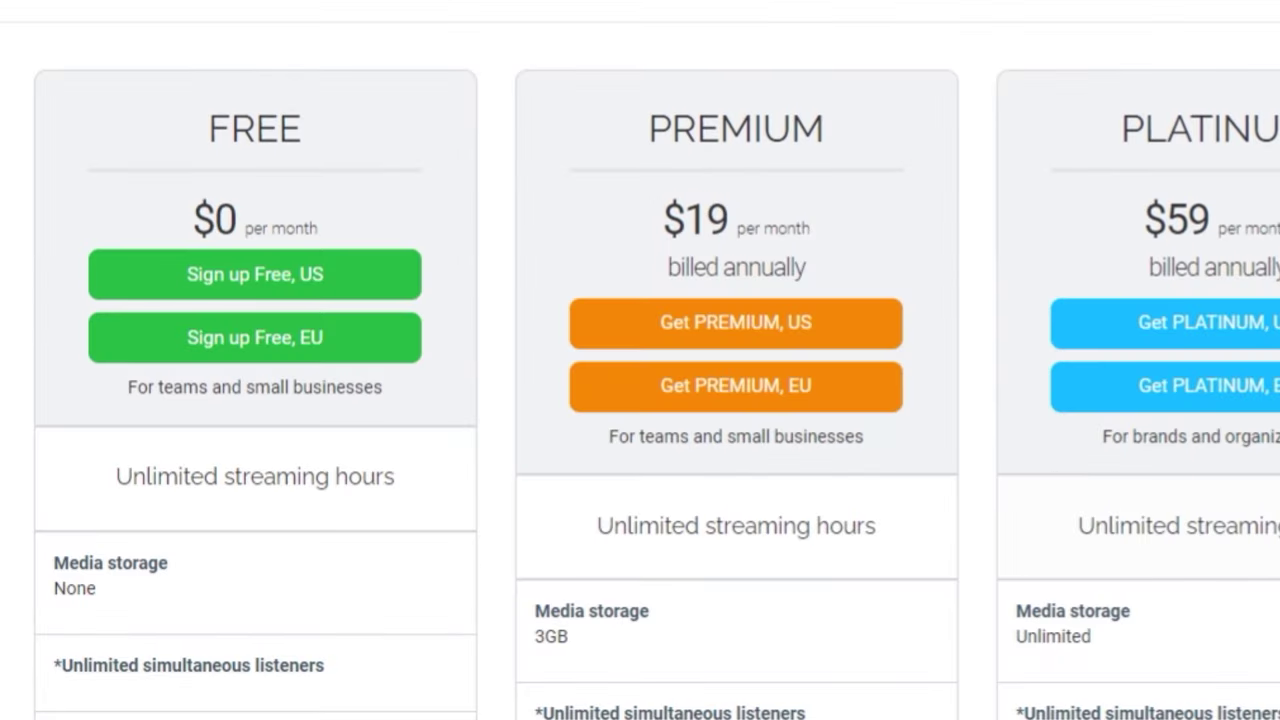
# Examine the features listed under the Free, Premium and Platinum streaming plans
pyautogui.scroll(-1, 640, 360)
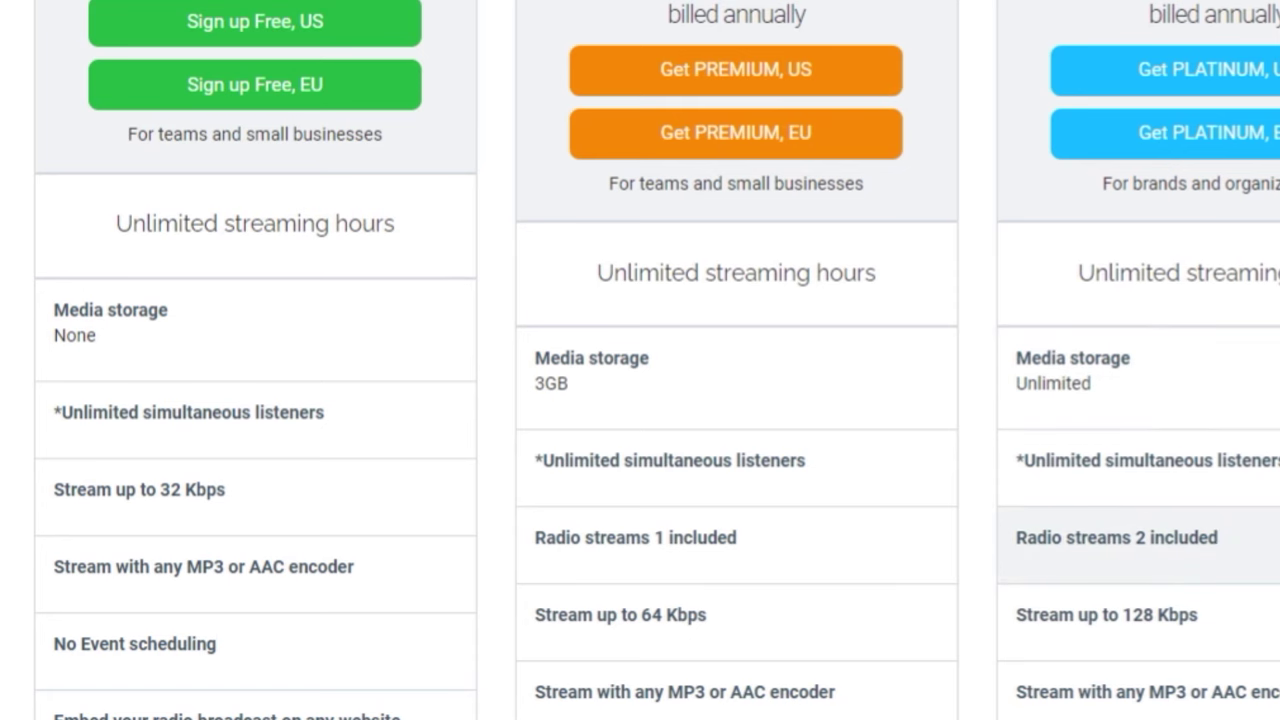
pyautogui.scroll(-1, 640, 360)
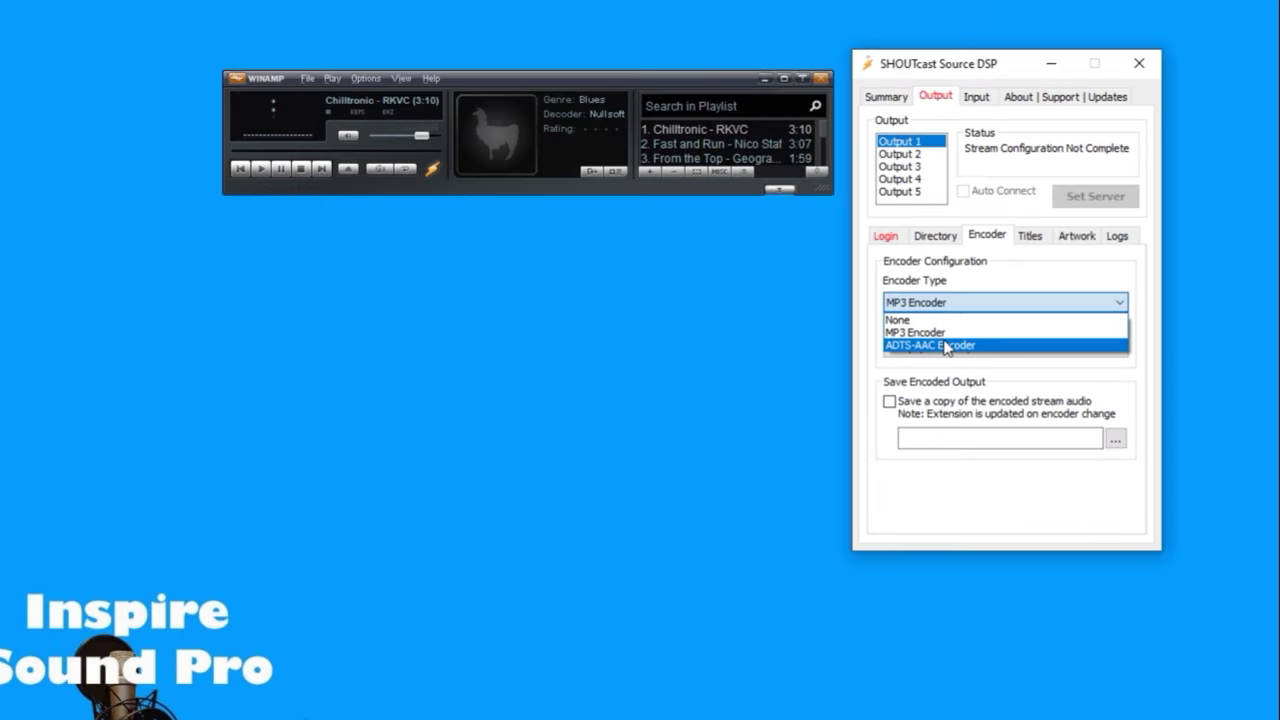
# In the SHOUTcast Source DSP, set Output 1's encoder type to ADTS-AAC Encoder and open its encoder settings
pyautogui.click(945, 346)
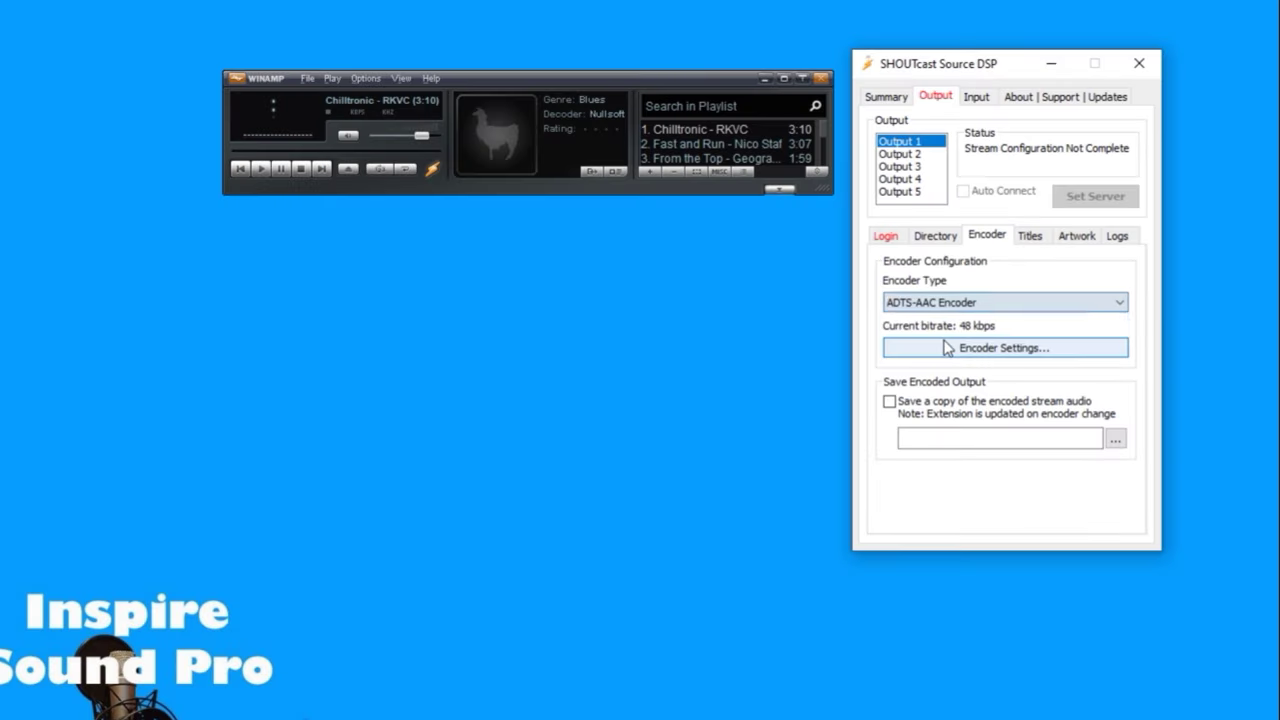
pyautogui.click(975, 347)
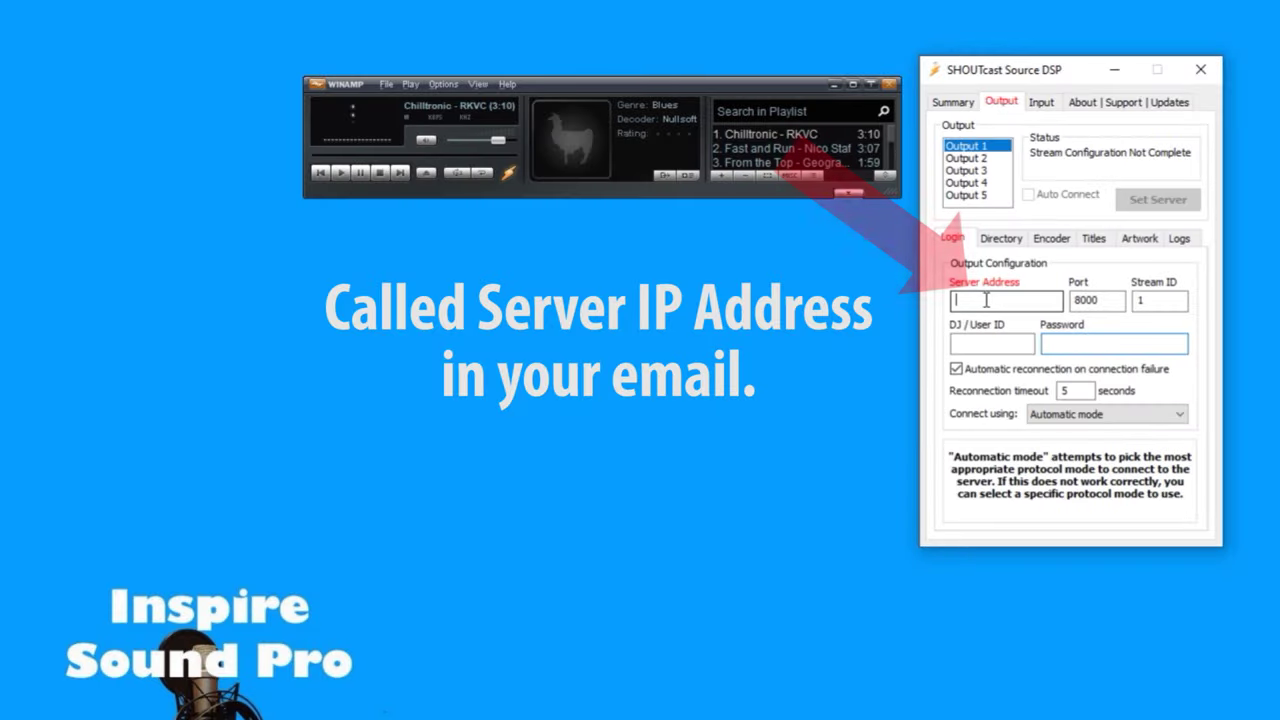
# Go through the Server Address, Port, Password and DJ / User ID fields in Output 1's login settings
pyautogui.doubleClick(1109, 299)
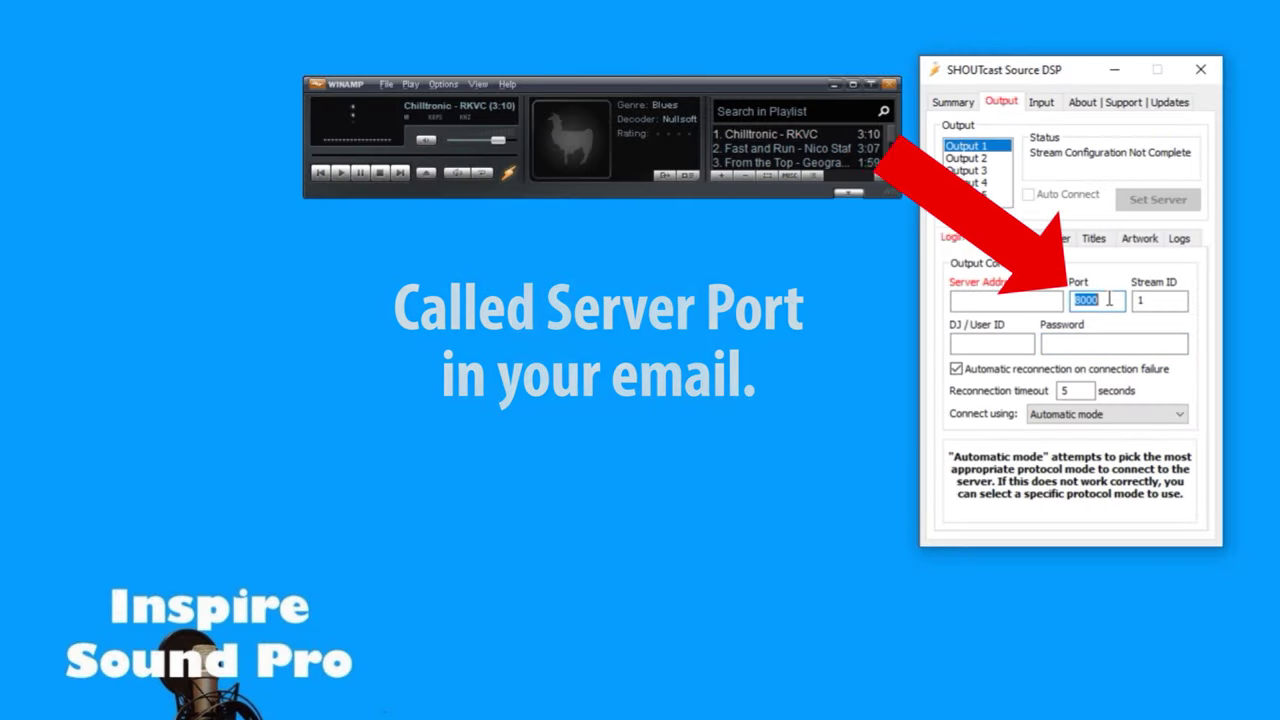
pyautogui.click(1101, 340)
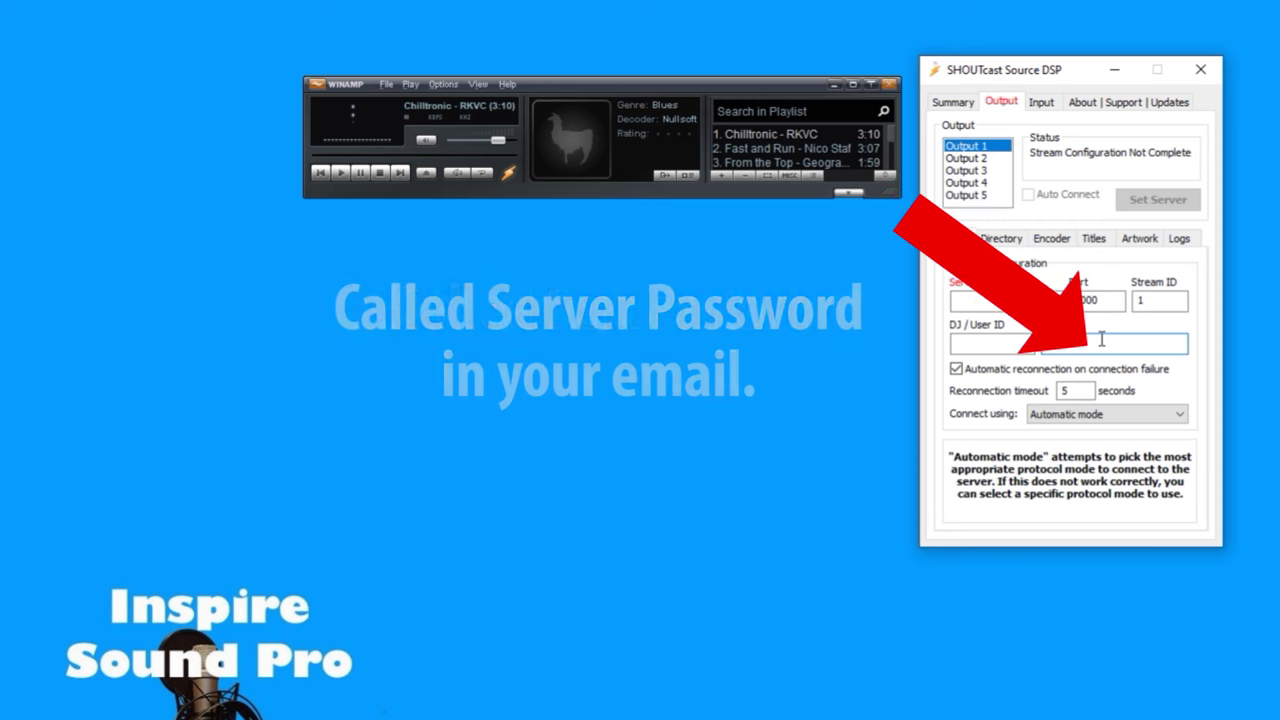
pyautogui.click(999, 346)
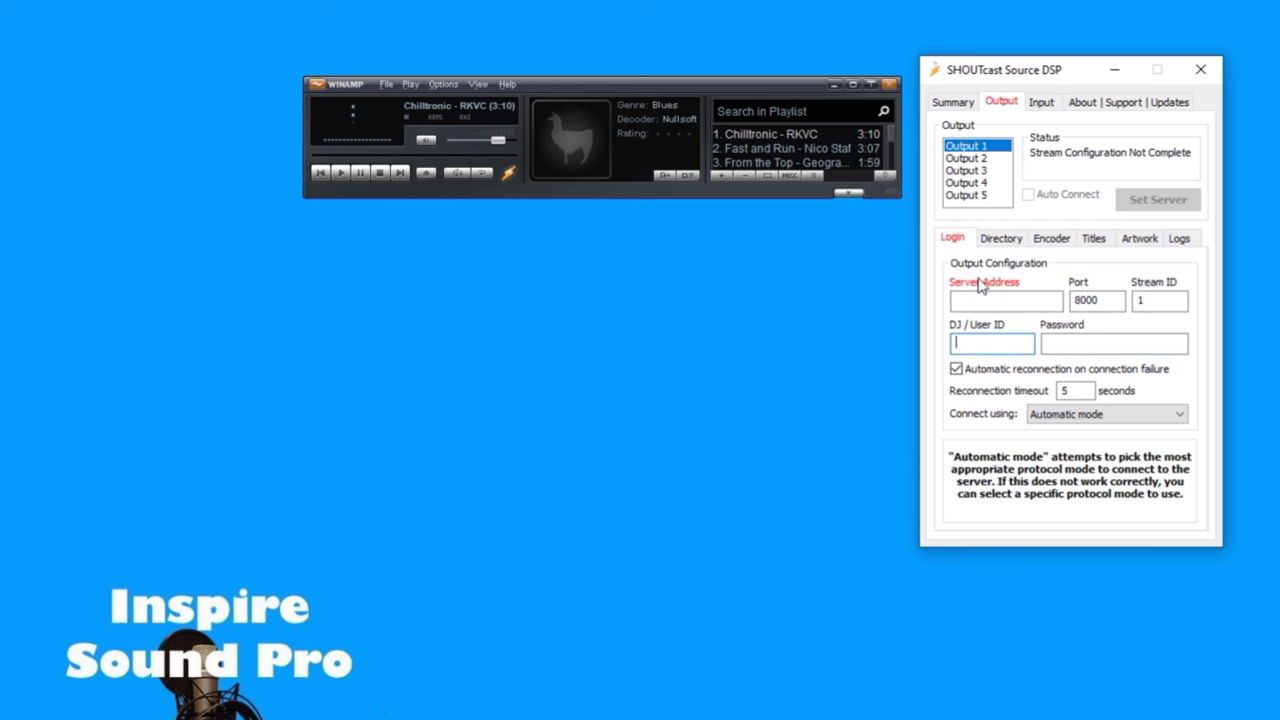
pyautogui.click(90, 1)
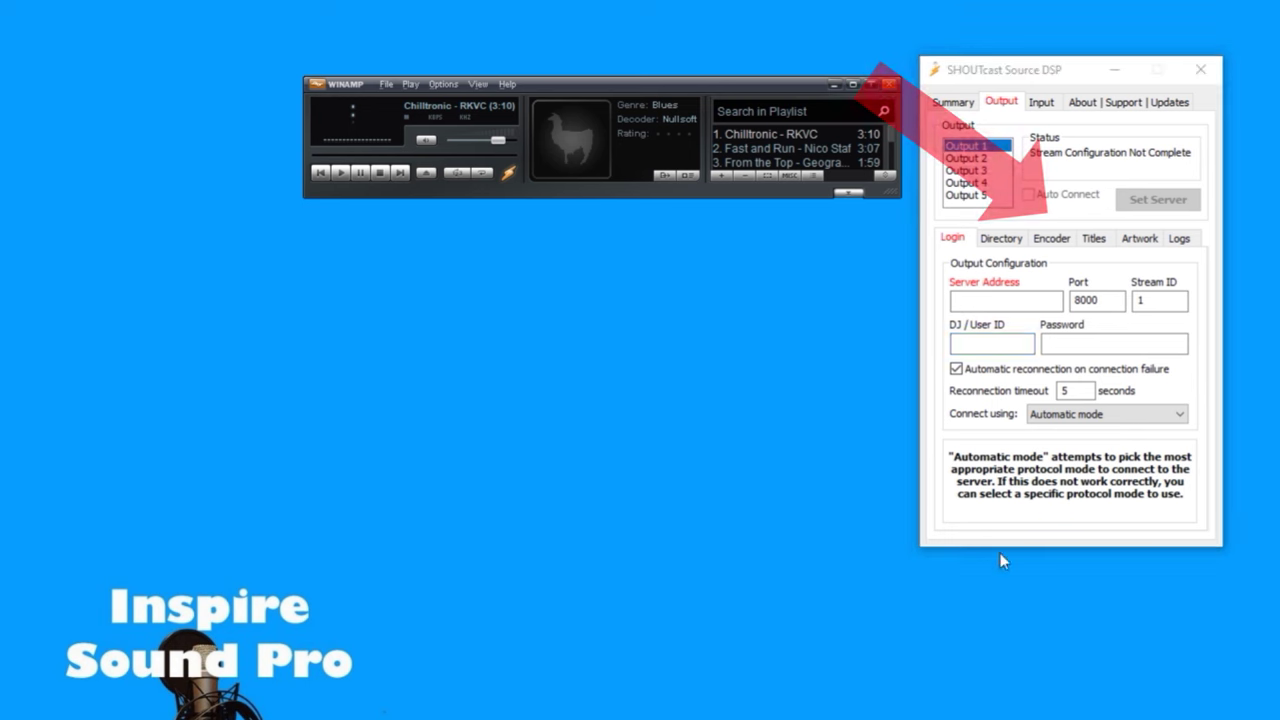
# Set Output 1's encoder type to MP3 Encoder with the 32kbps, 22050Hz, Mono setting
pyautogui.click(1053, 240)
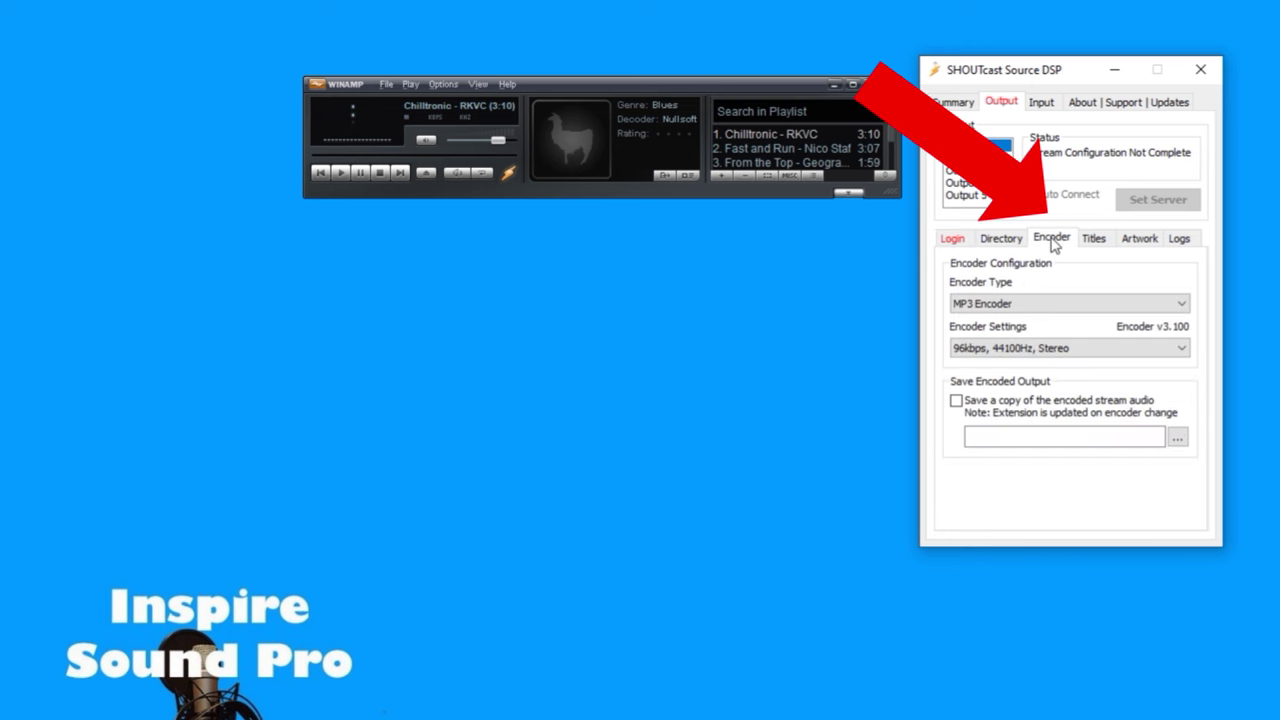
pyautogui.click(1152, 305)
pyautogui.click(1152, 320)
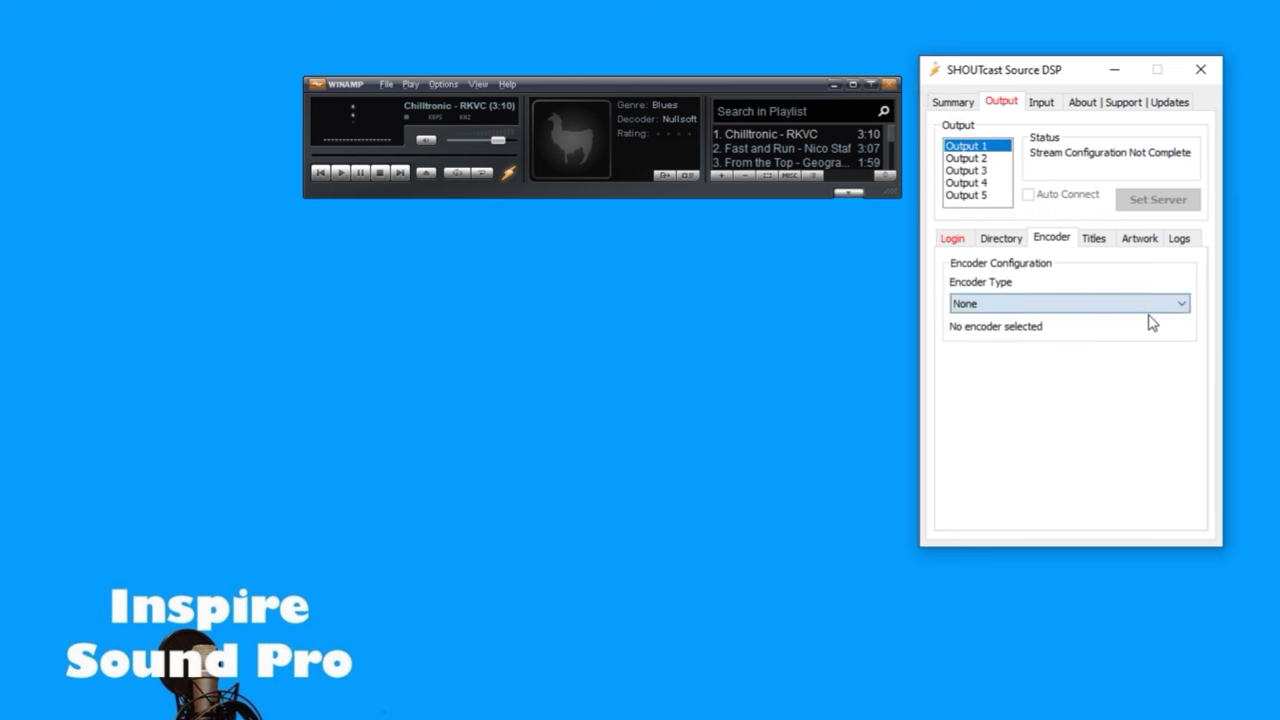
pyautogui.click(1134, 304)
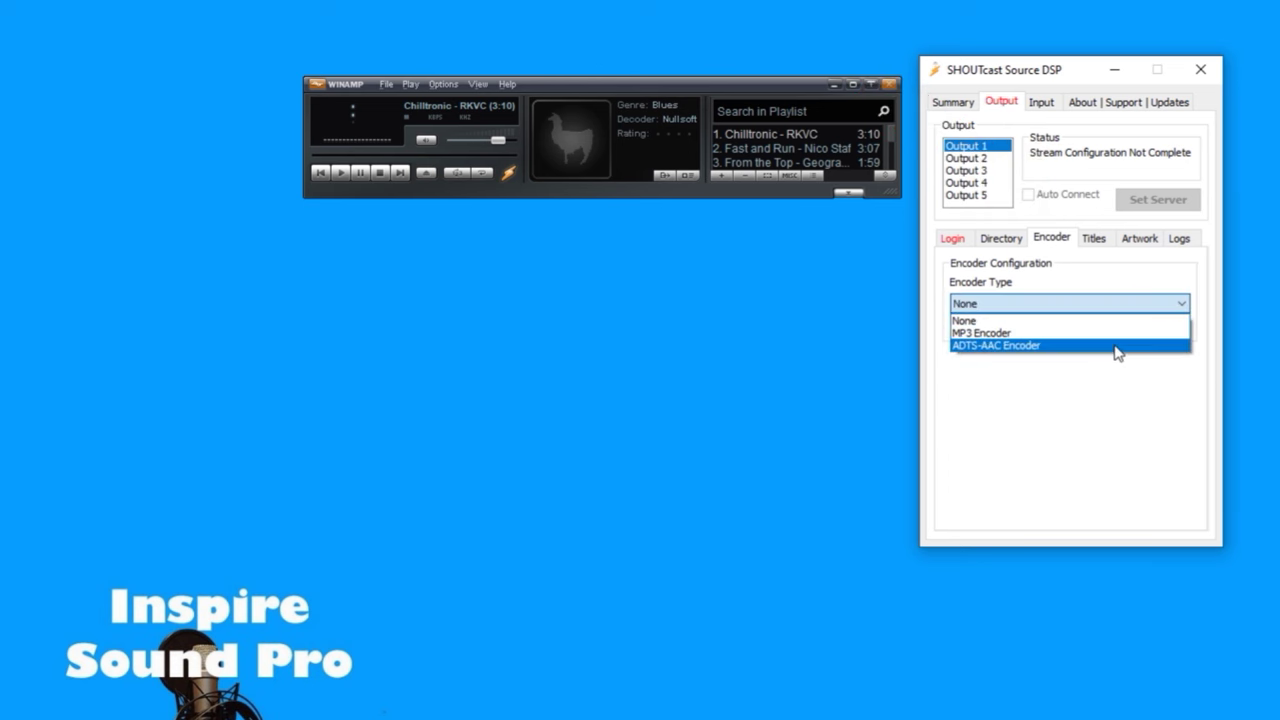
pyautogui.click(1106, 336)
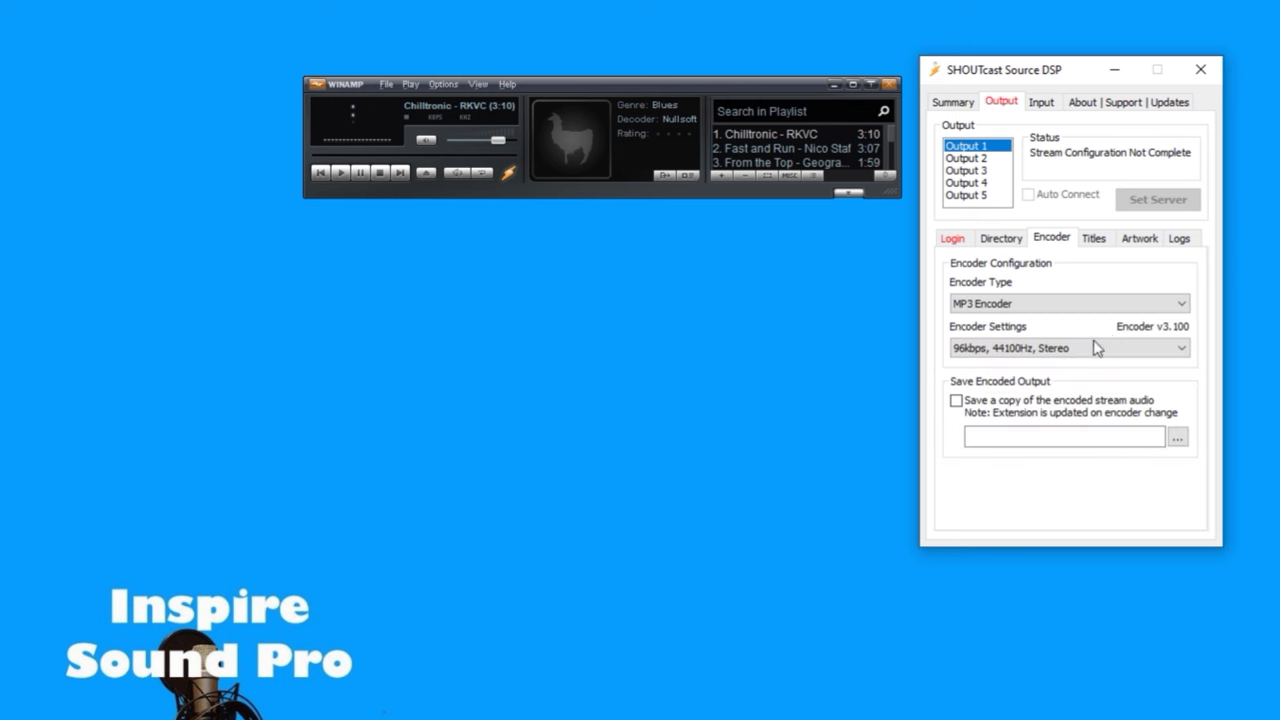
pyautogui.click(1094, 349)
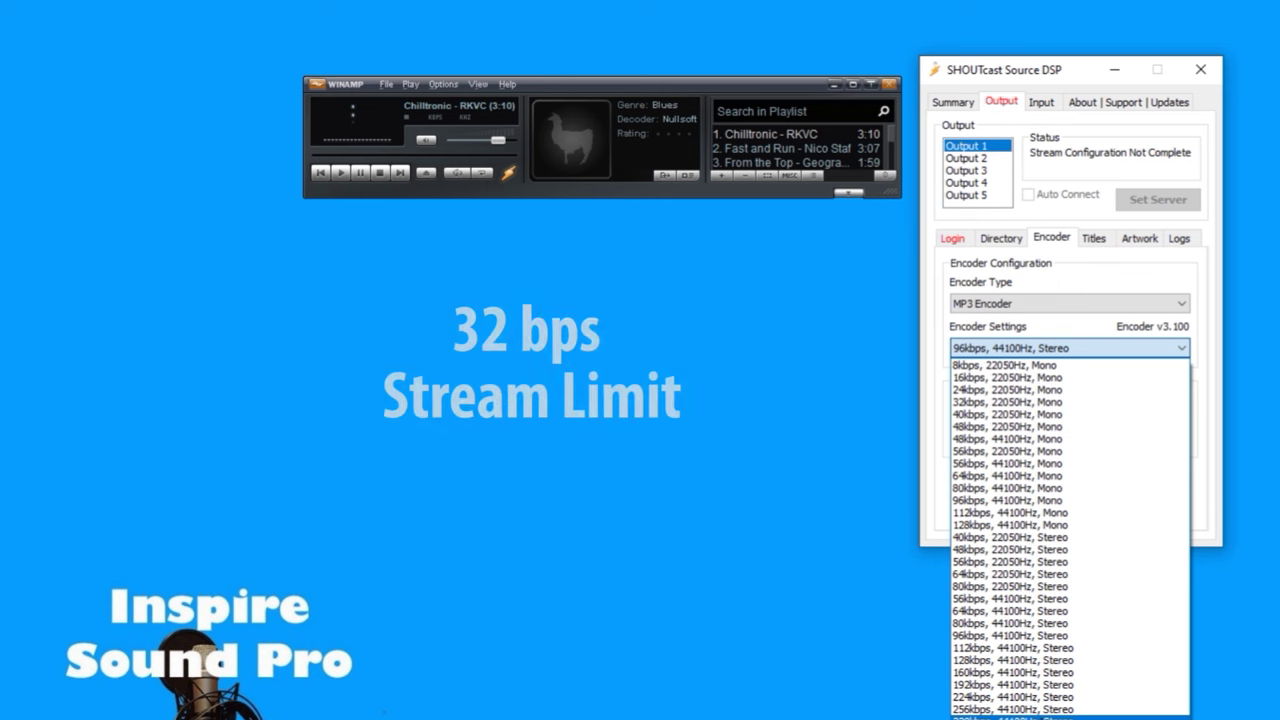
pyautogui.click(1001, 403)
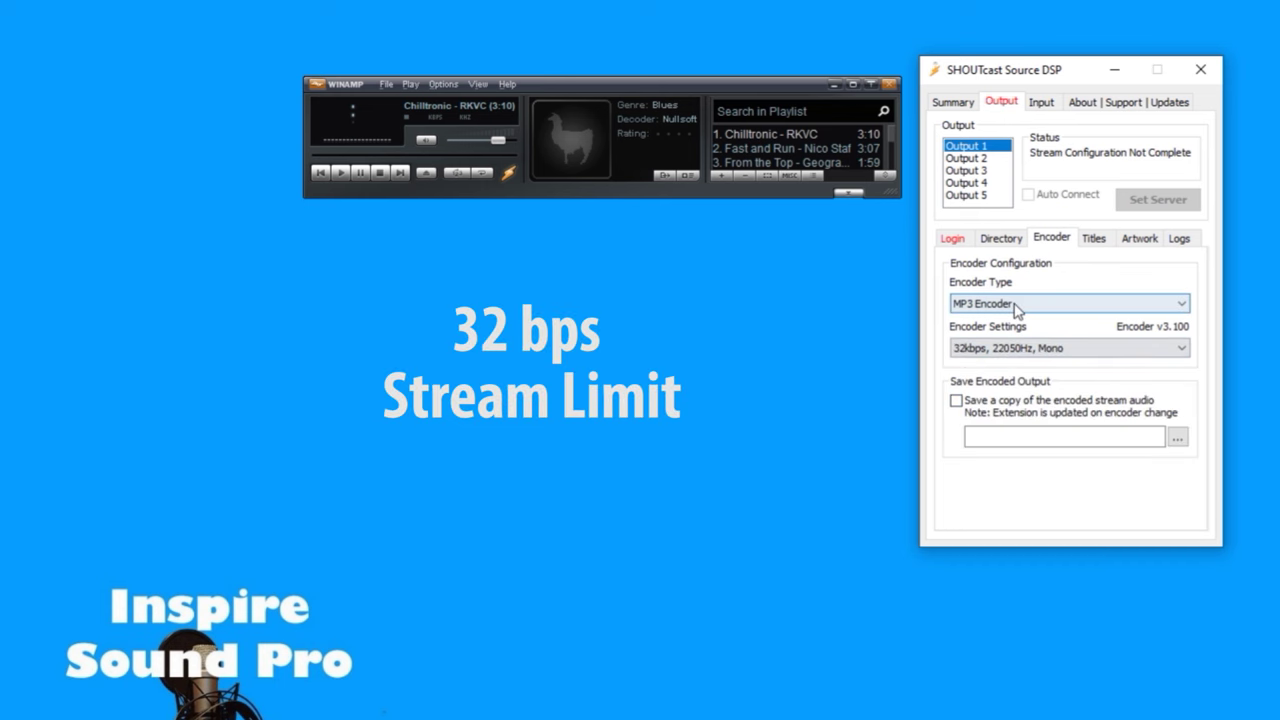
# Switch Output 1's encoder to ADTS-AAC Encoder and set its bitrate to 32 kbps
pyautogui.click(1015, 303)
pyautogui.click(1012, 345)
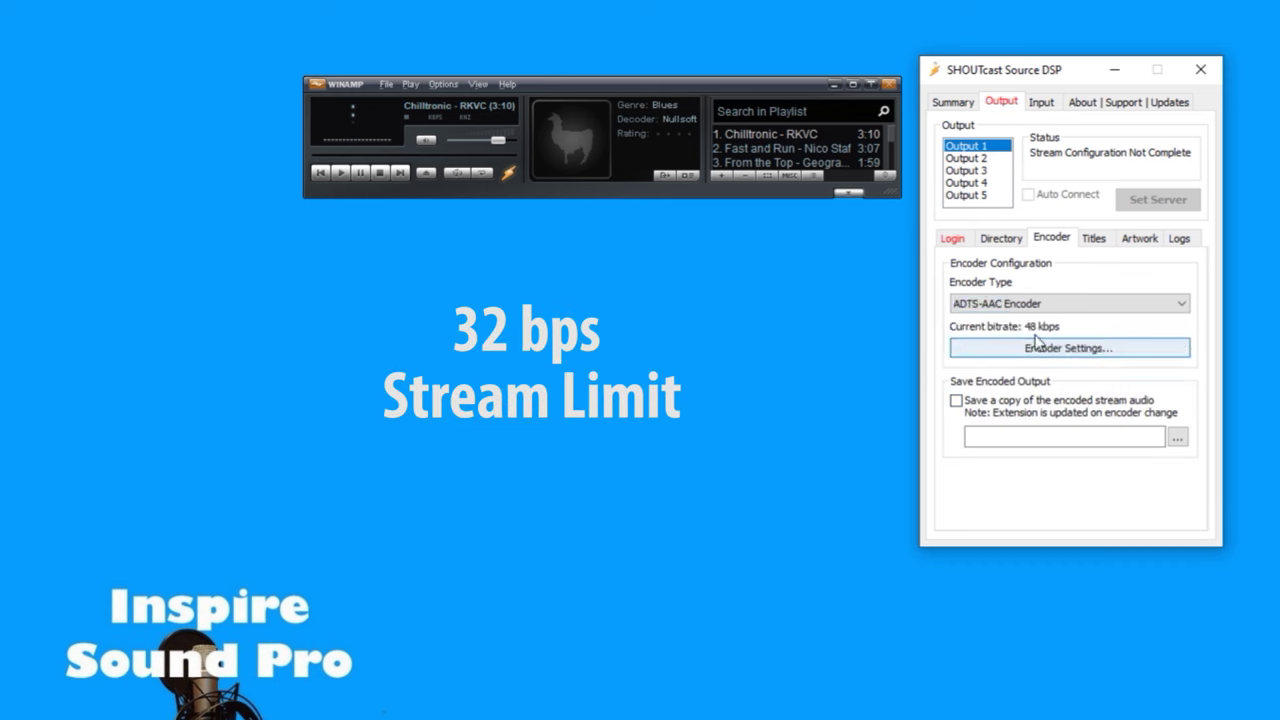
pyautogui.click(1048, 347)
pyautogui.press('Escape')
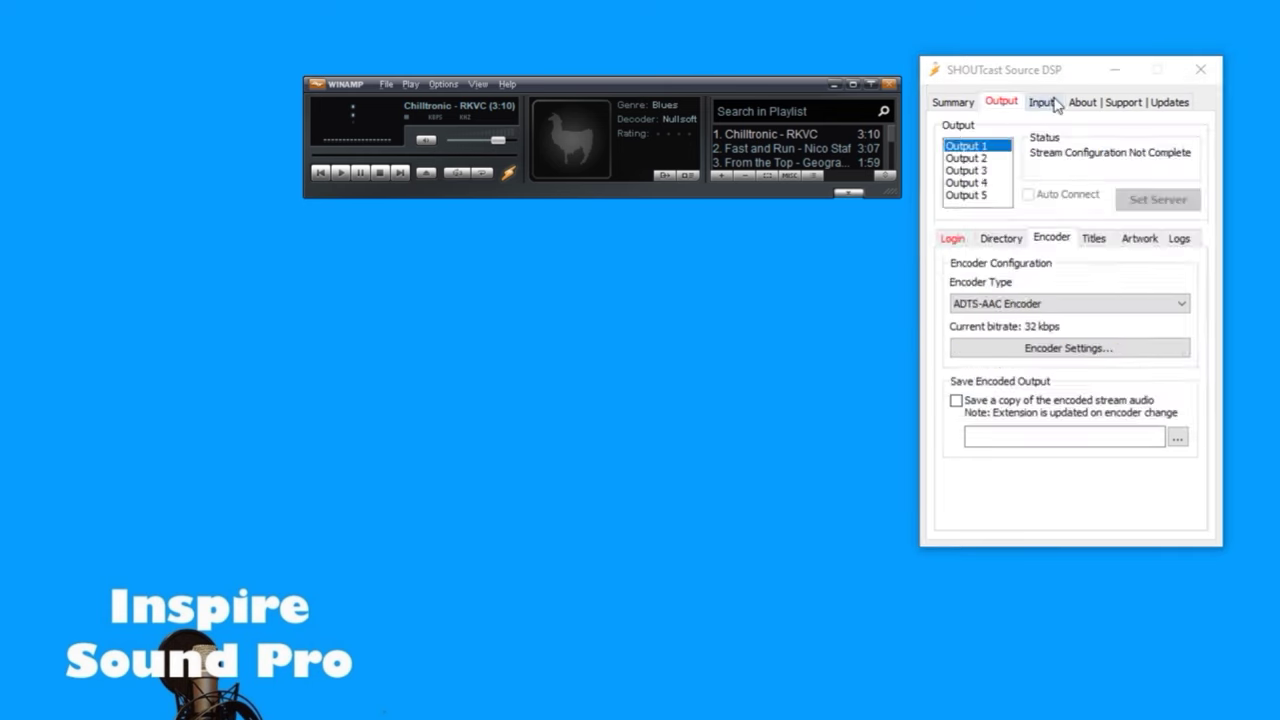
# Try the Winamp (Recommended) input device in the SHOUTcast source's input configuration
pyautogui.click(1041, 101)
pyautogui.click(1040, 166)
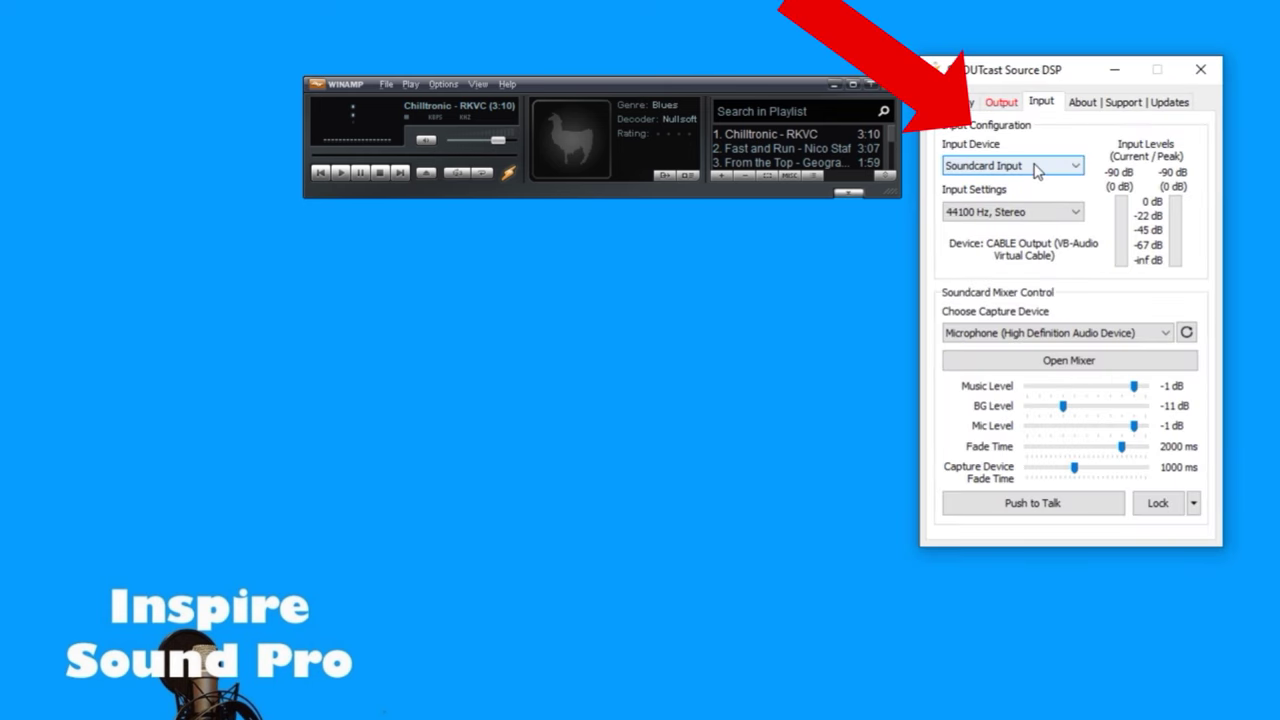
pyautogui.click(1040, 183)
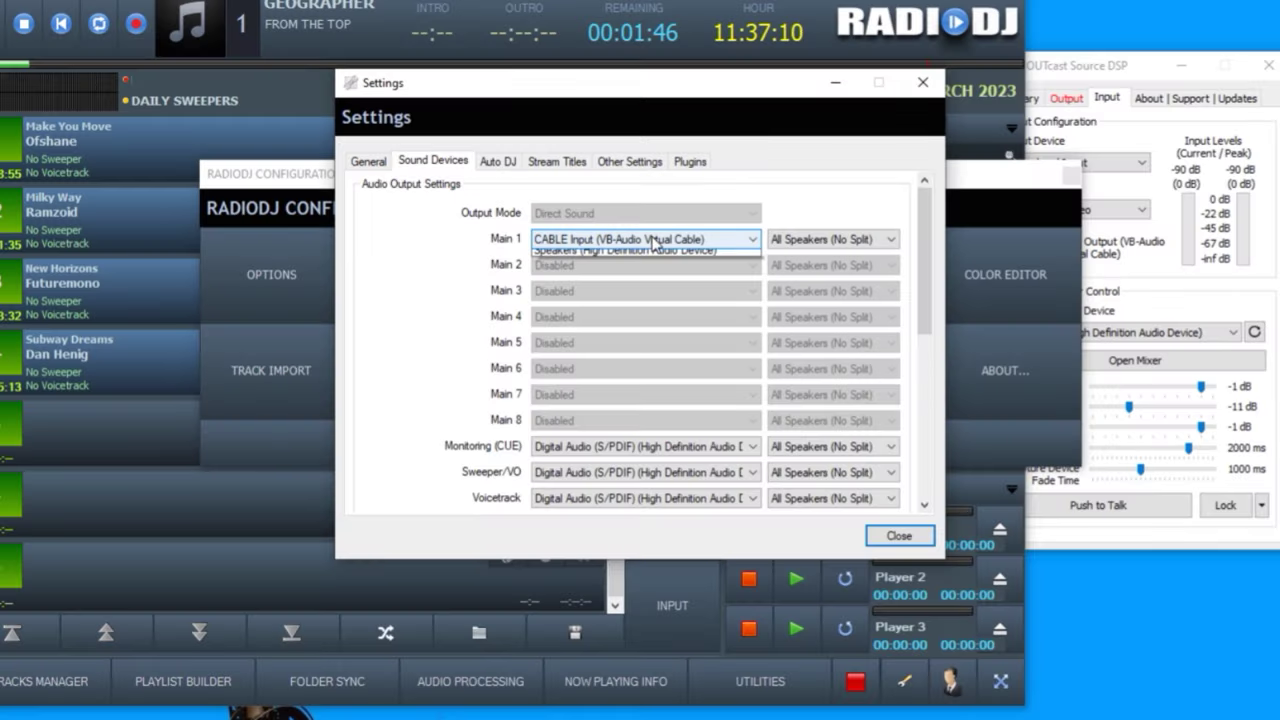
# In RadioDJ, set the Main 1 output to CABLE Input (VB-Audio Virtual Cable), and set the SHOUTcast source's input device to Soundcard Input
pyautogui.click(655, 243)
pyautogui.click(615, 253)
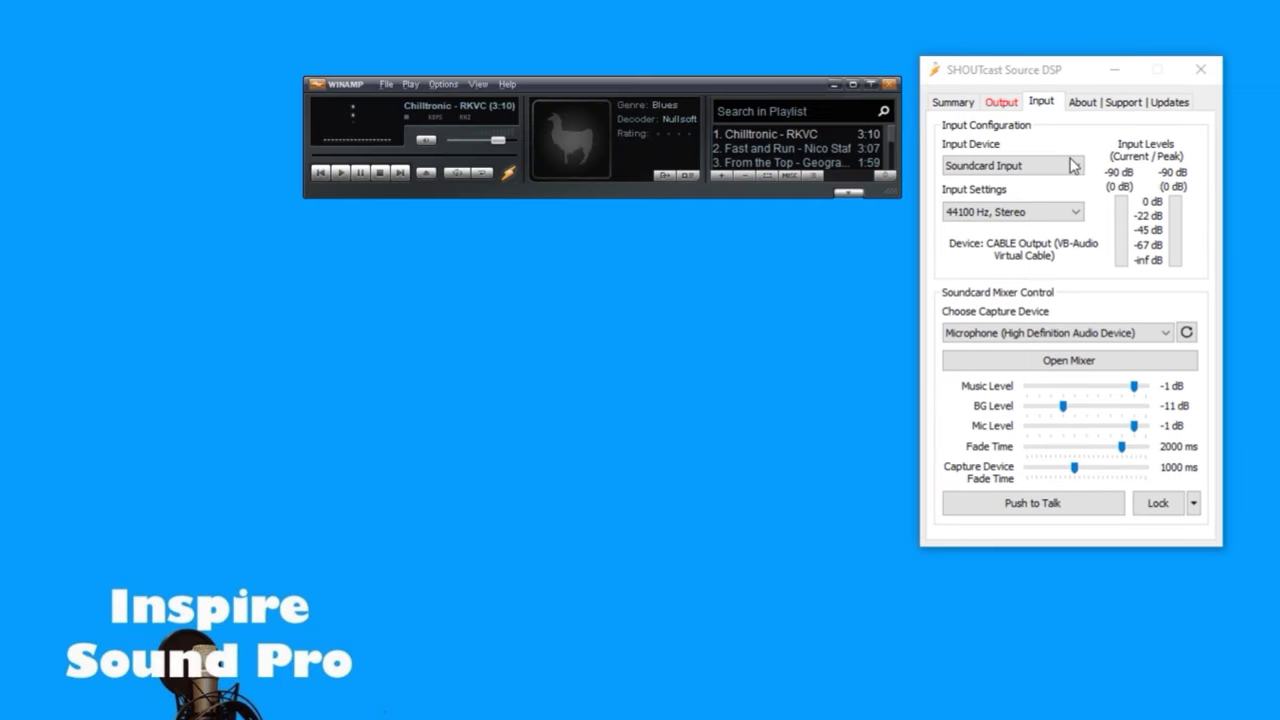
pyautogui.click(1050, 166)
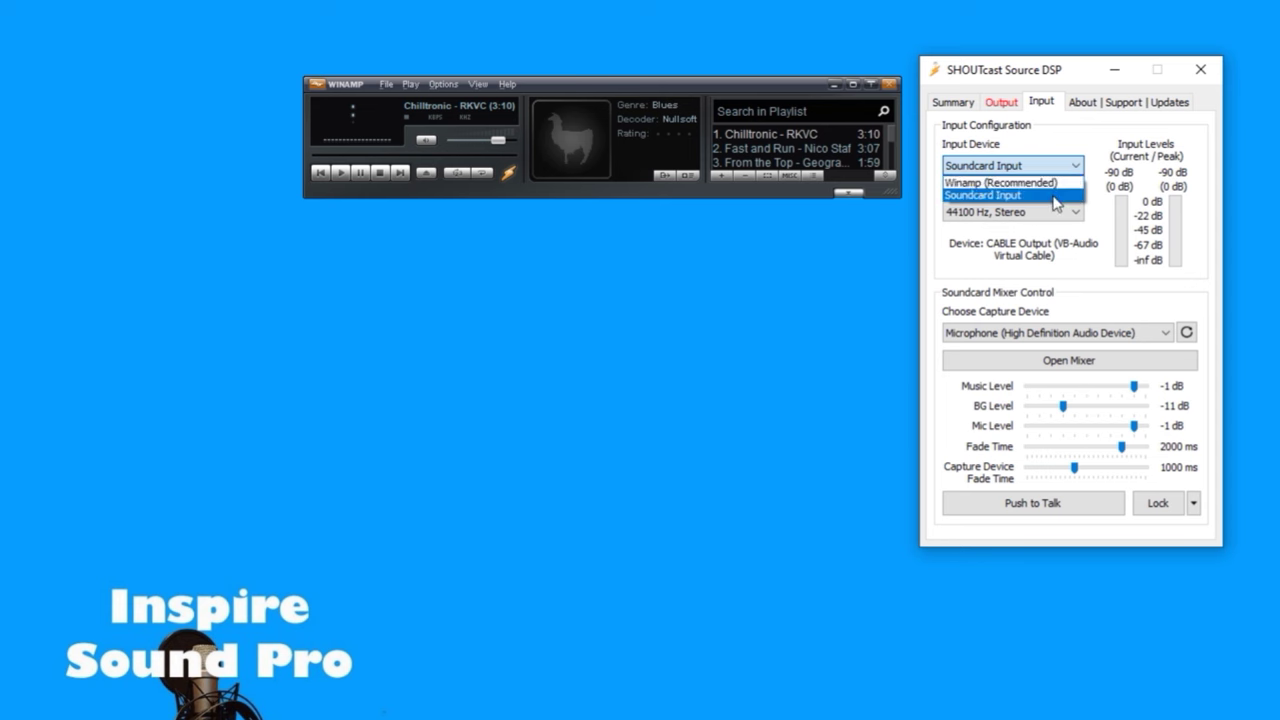
pyautogui.click(1050, 196)
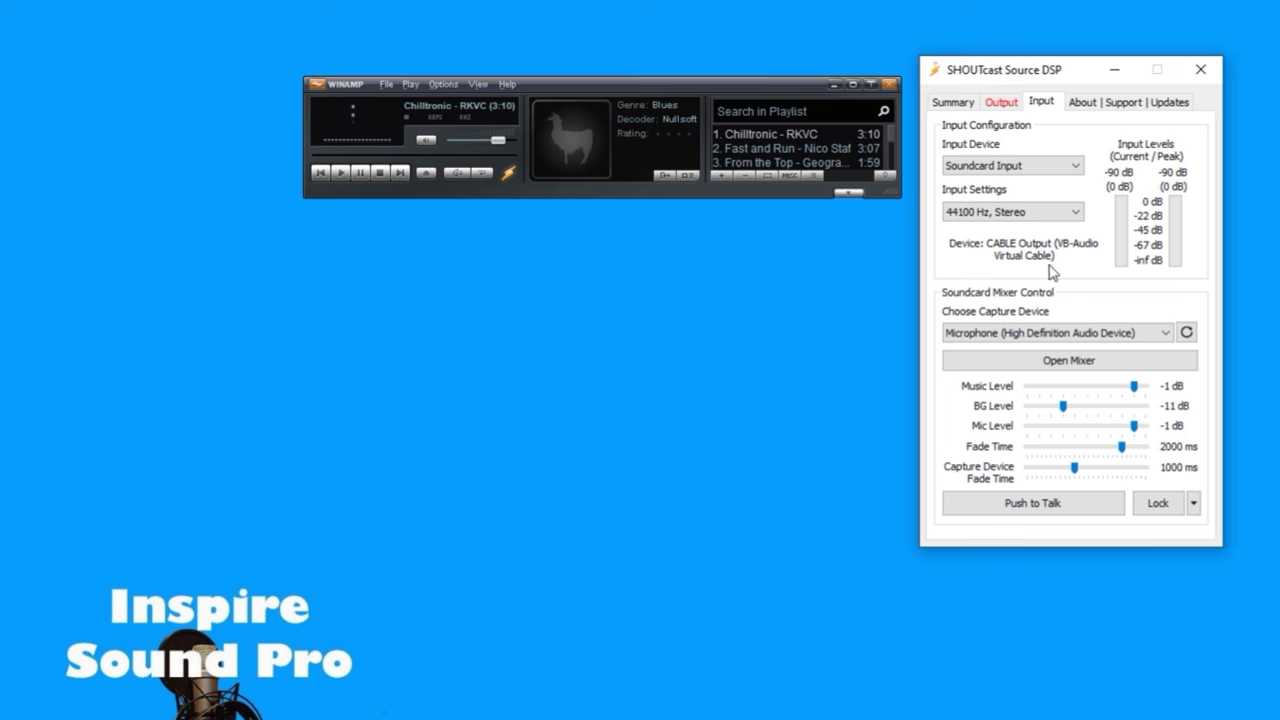
# Enable Auto Connect for Output 1's server connection
pyautogui.click(1001, 102)
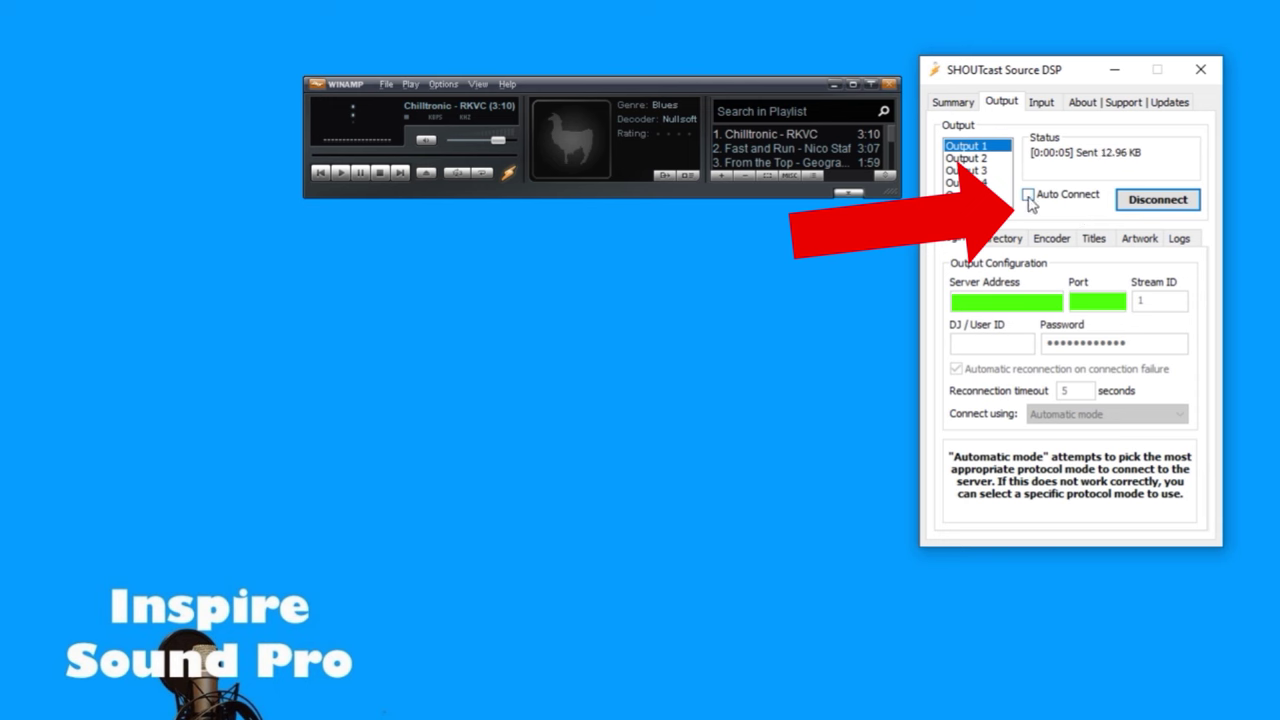
pyautogui.click(1028, 194)
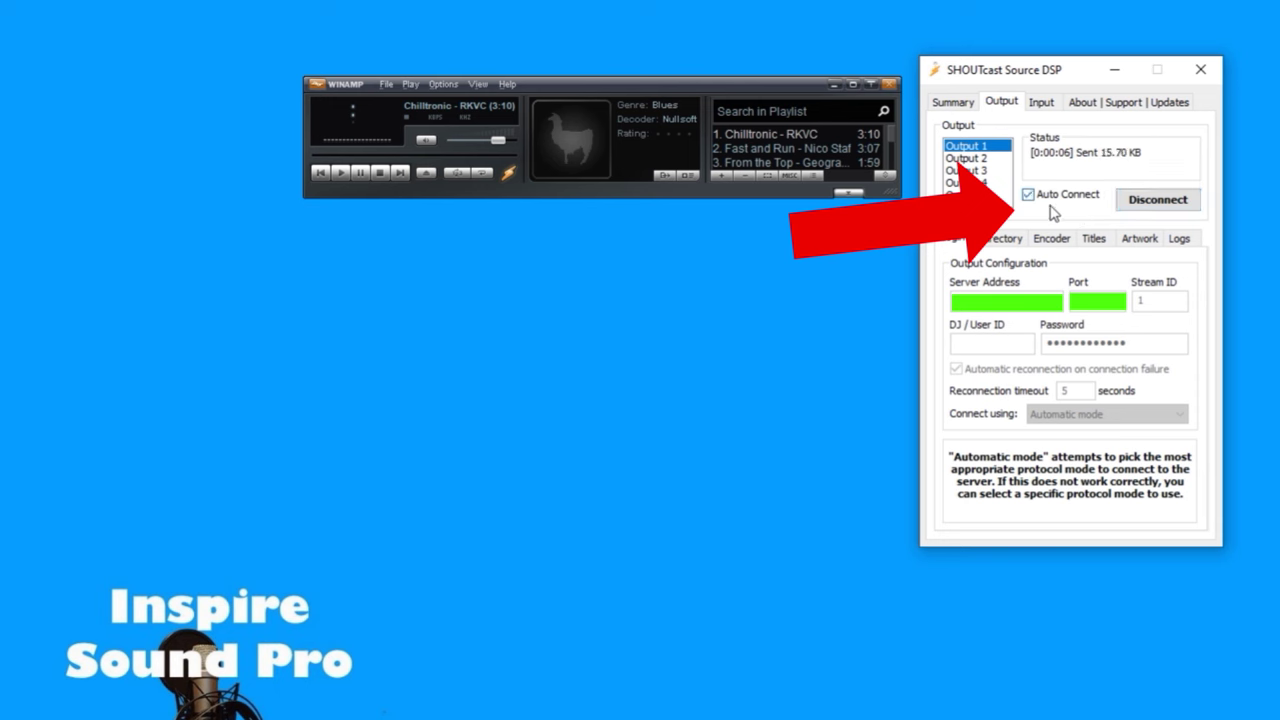
pyautogui.click(1141, 200)
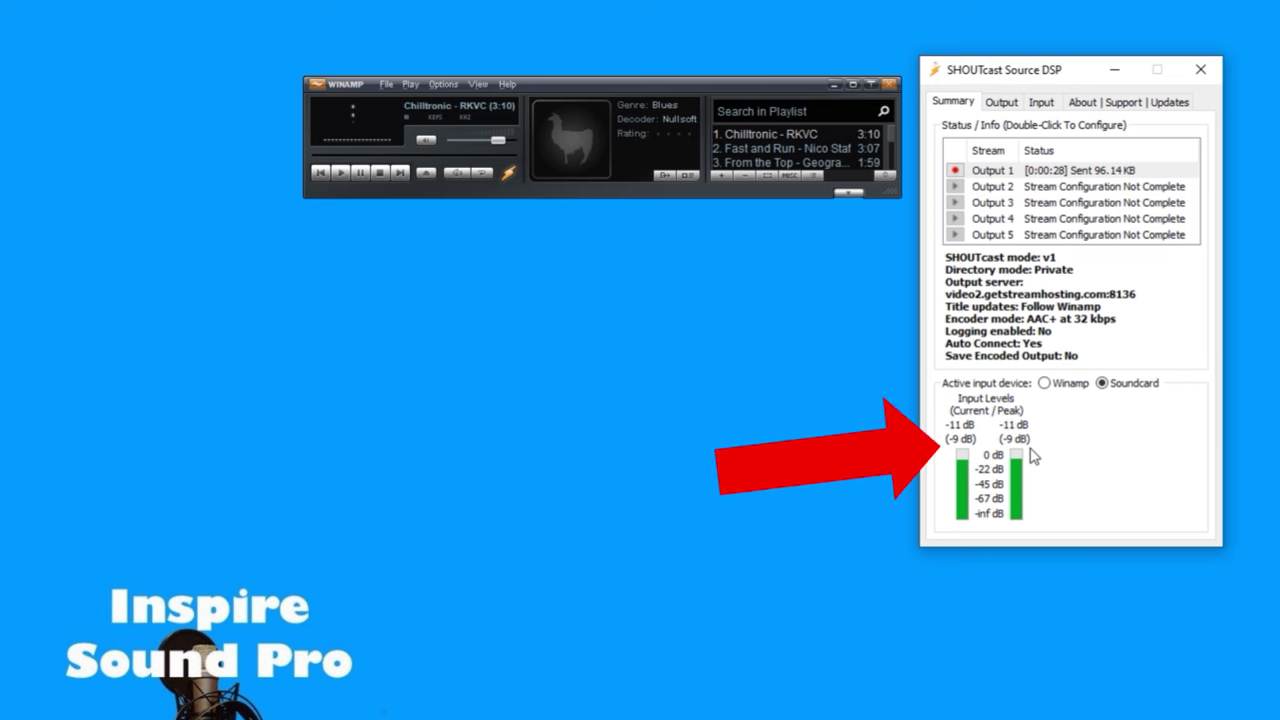
# Switch the SHOUTcast source's input device to Winamp (Recommended) and start playback in Winamp
pyautogui.click(1001, 102)
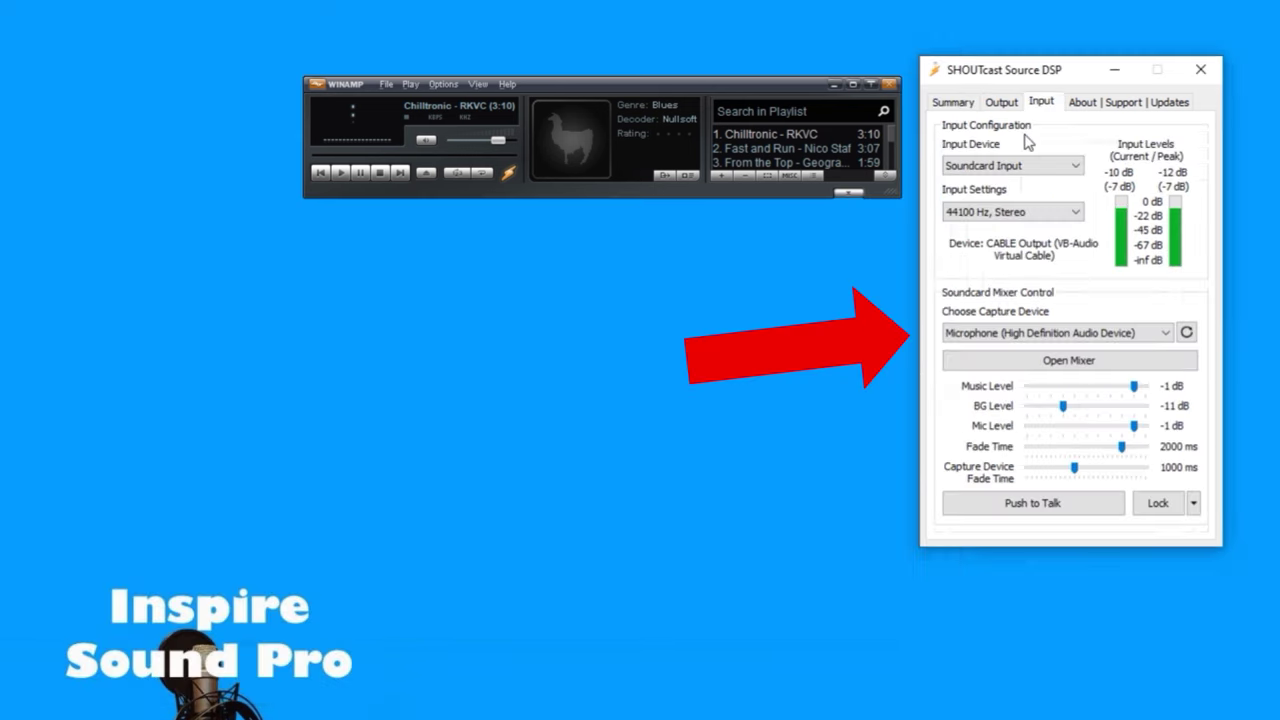
pyautogui.click(1012, 165)
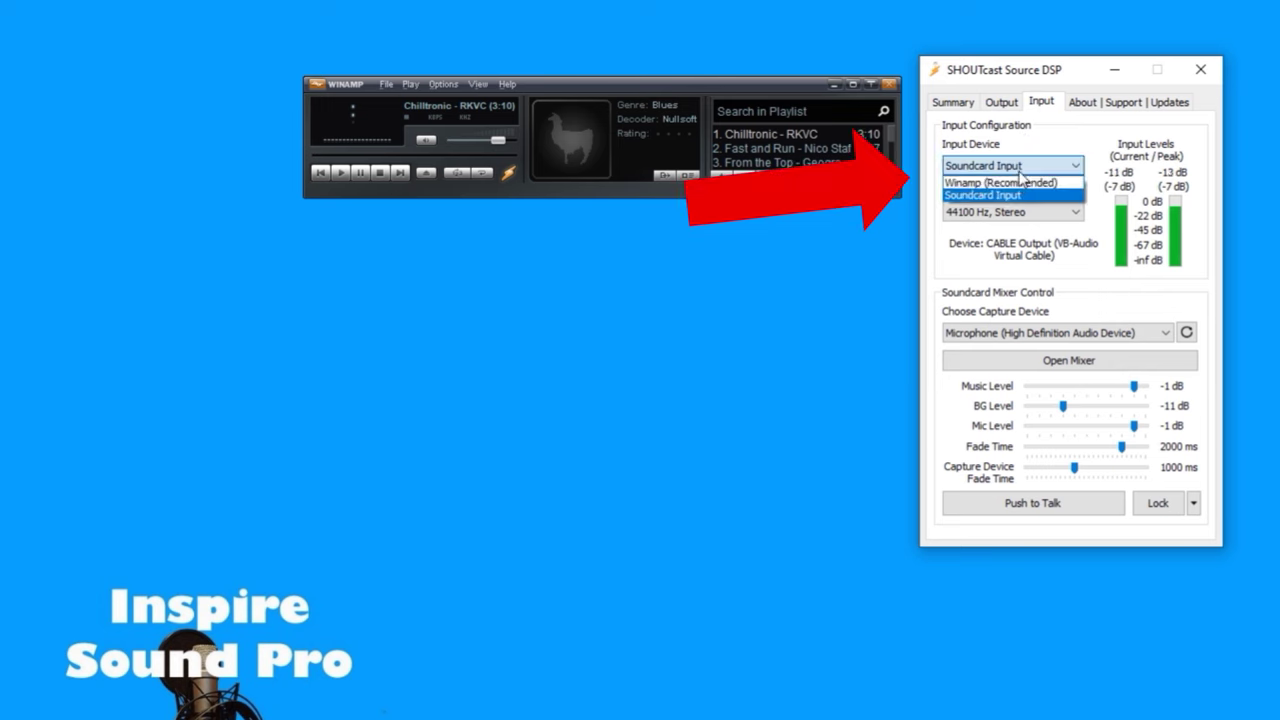
pyautogui.click(1000, 183)
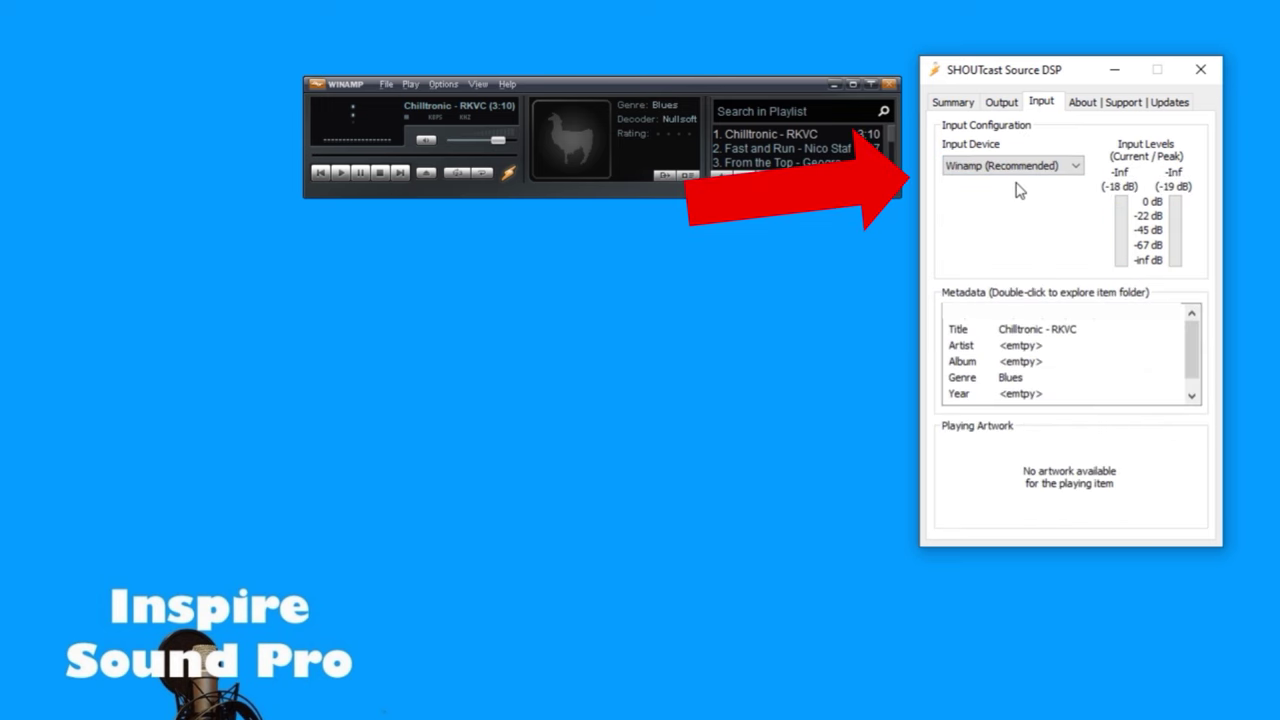
pyautogui.click(340, 173)
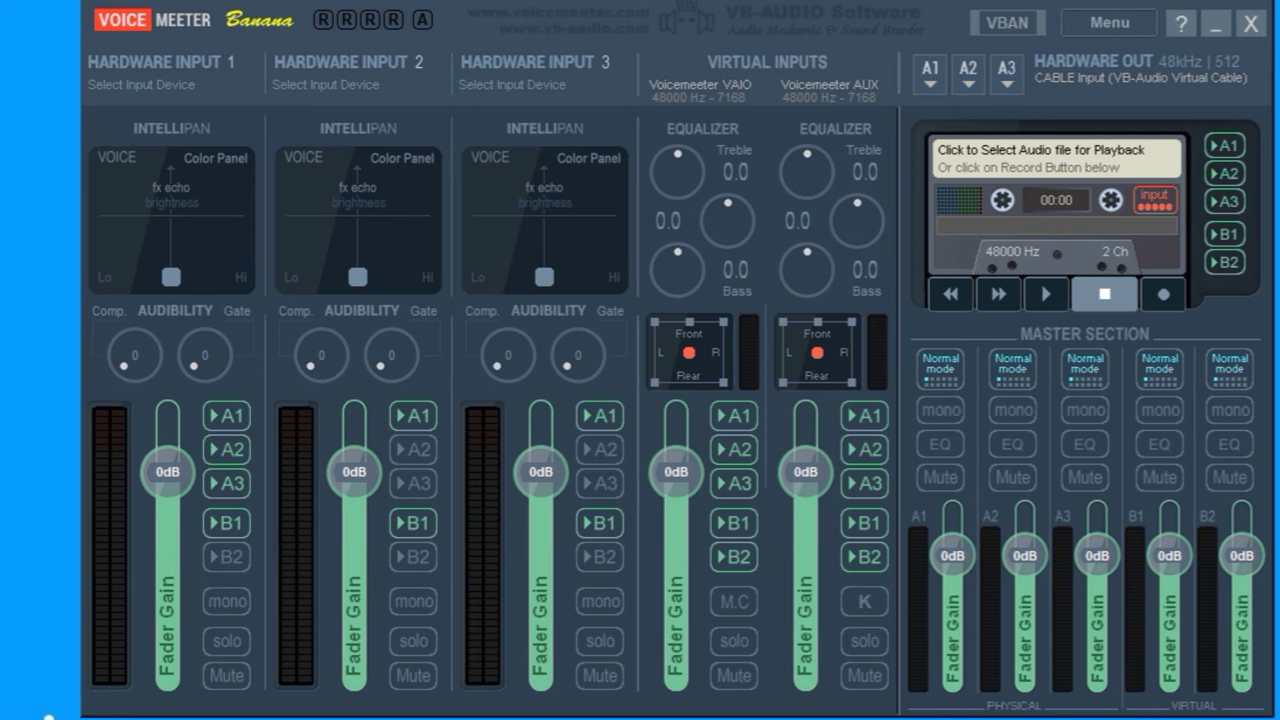
# Set the SHOUTcast source's input device to Soundcard Input in place of Winamp
pyautogui.moveTo(47, 716)
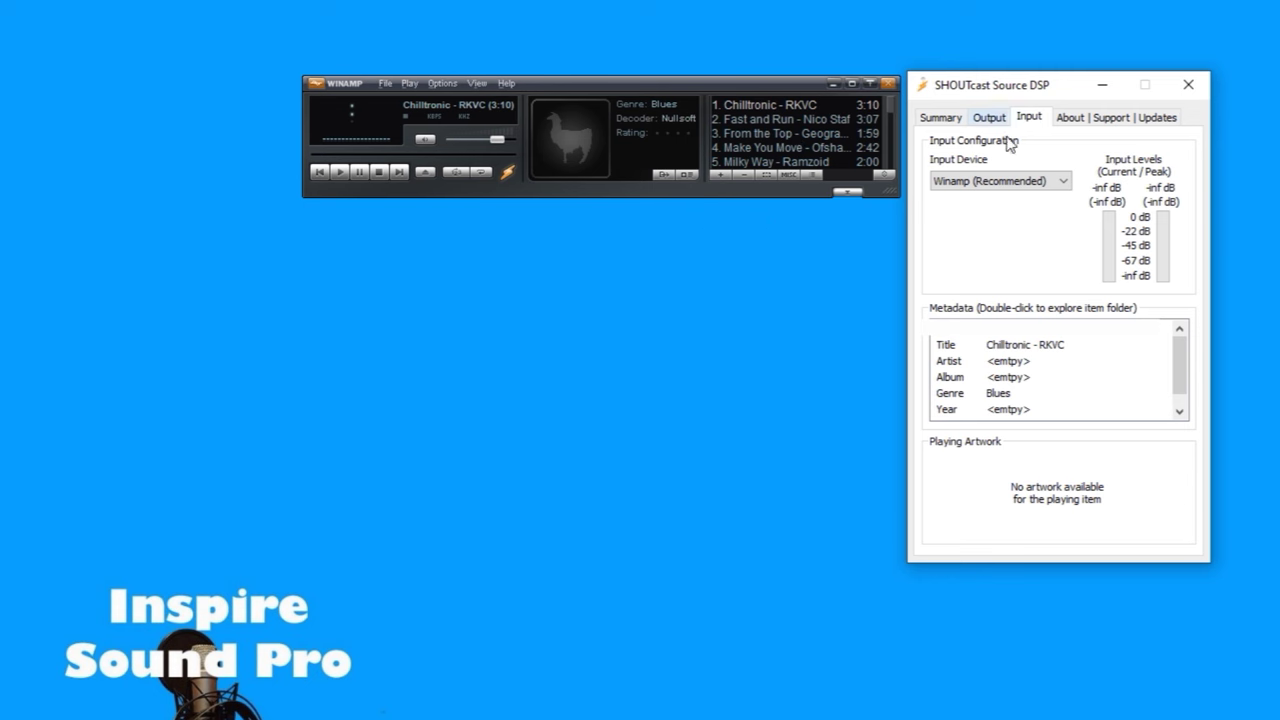
pyautogui.click(1008, 183)
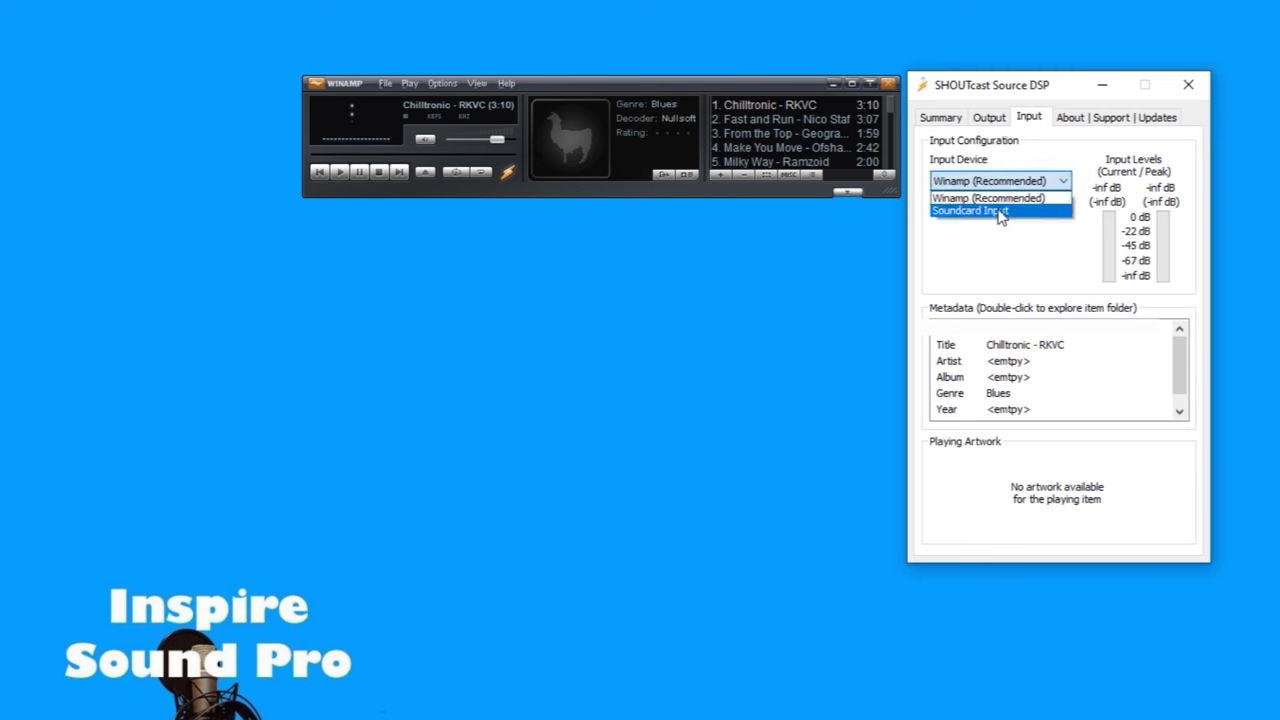
pyautogui.click(1001, 212)
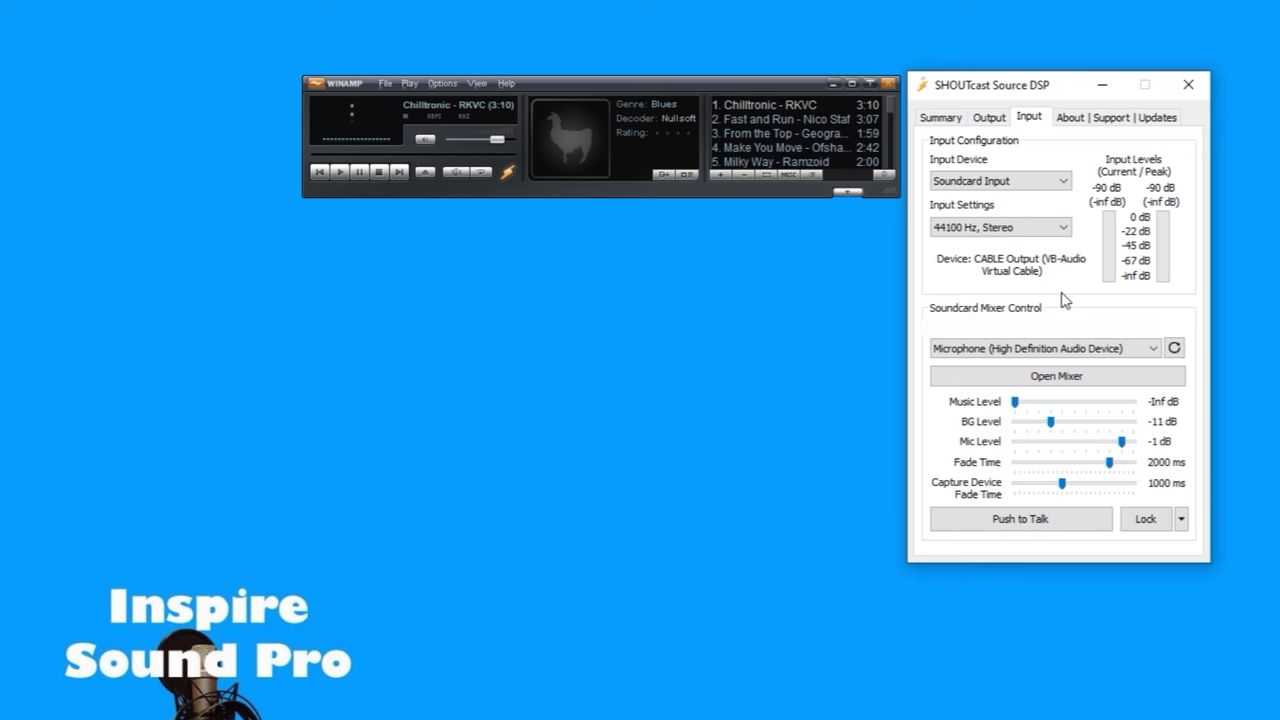
pyautogui.click(560, 715)
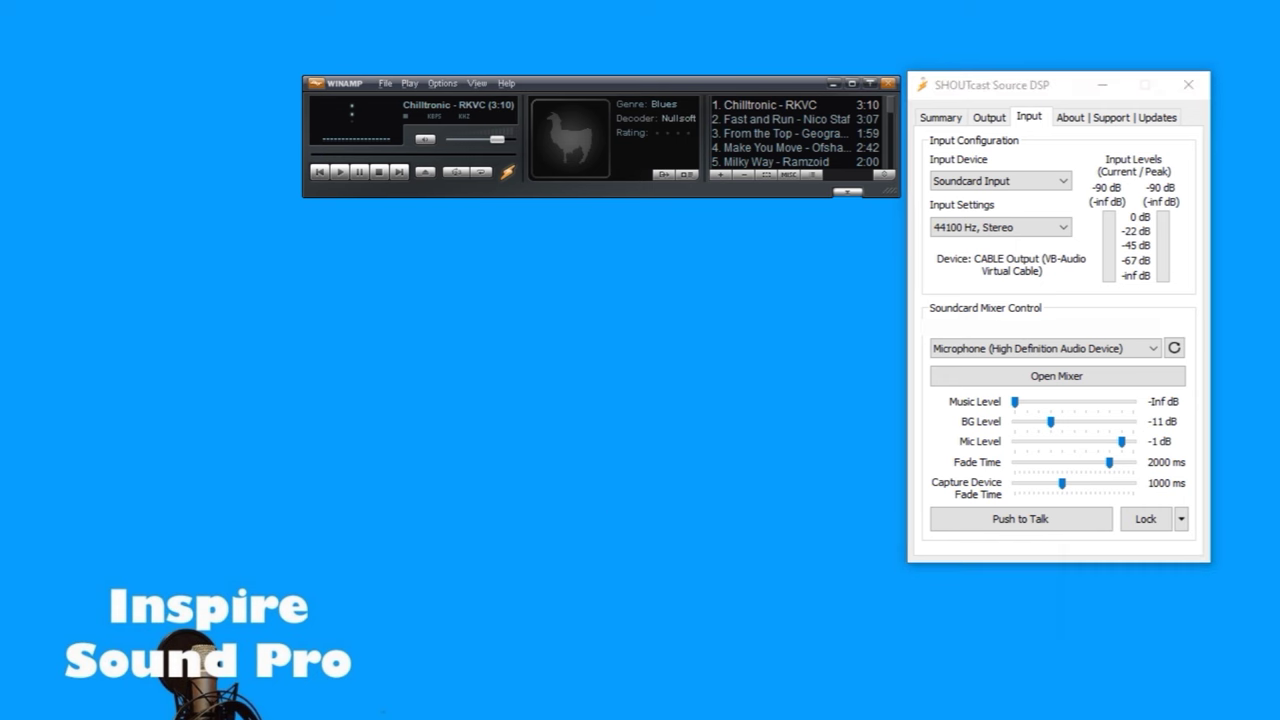